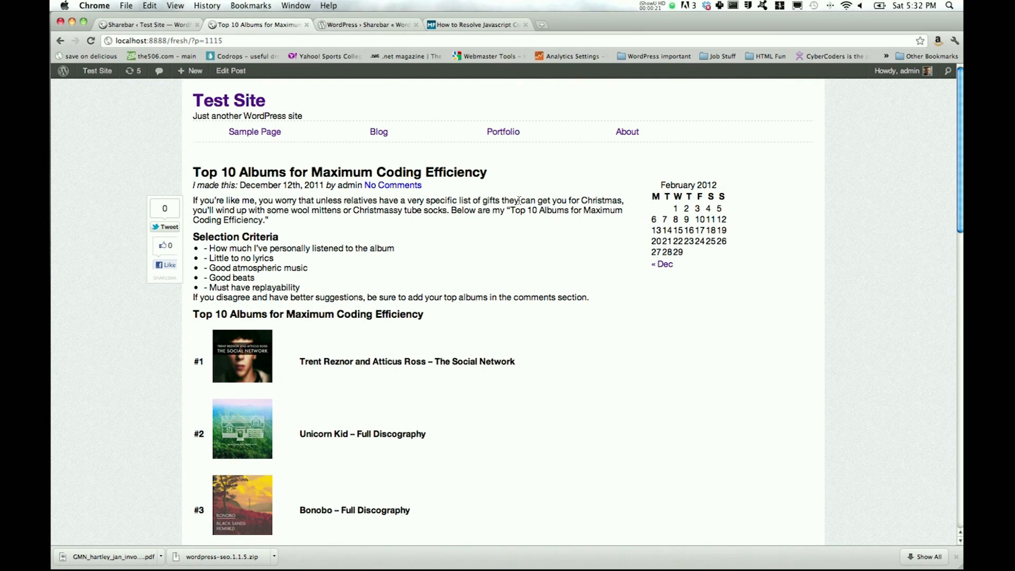
Step: View the Sharebar plugin page and the post, then land on the Sharebar settings page listing the share buttons
{"action": "left_click", "coordinate": [363, 25]}
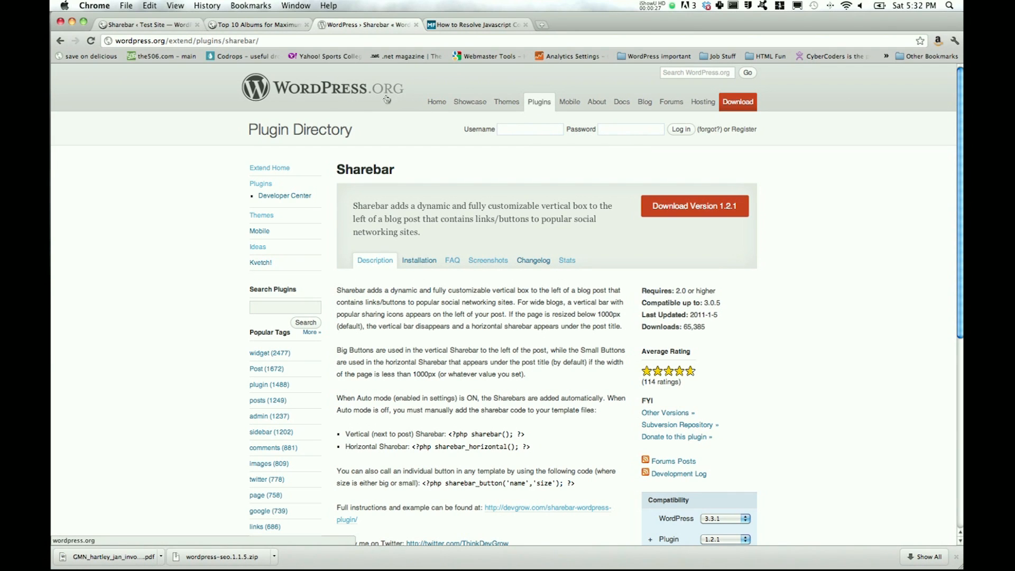
{"action": "left_click", "coordinate": [255, 25]}
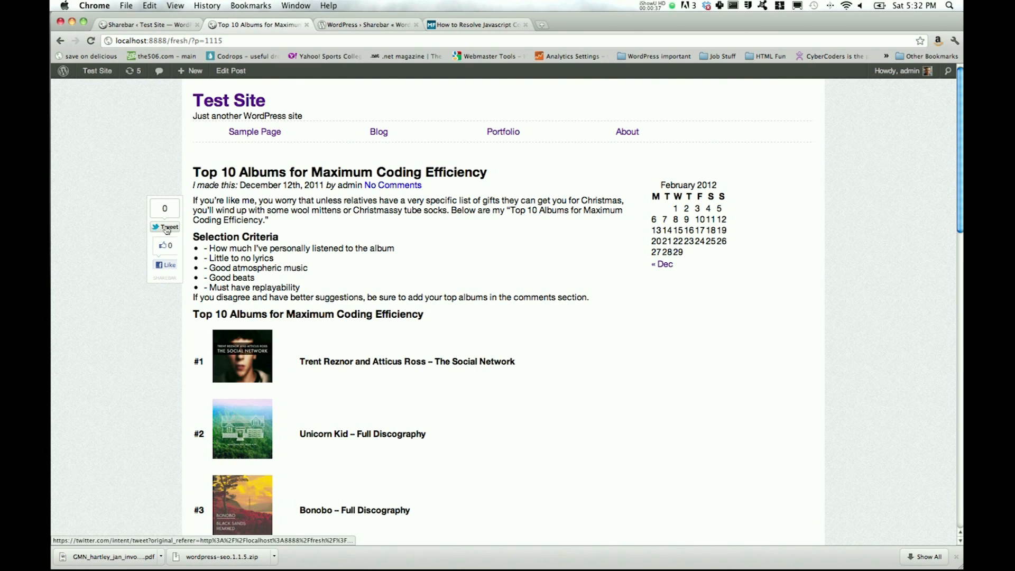
{"action": "left_click", "coordinate": [151, 24]}
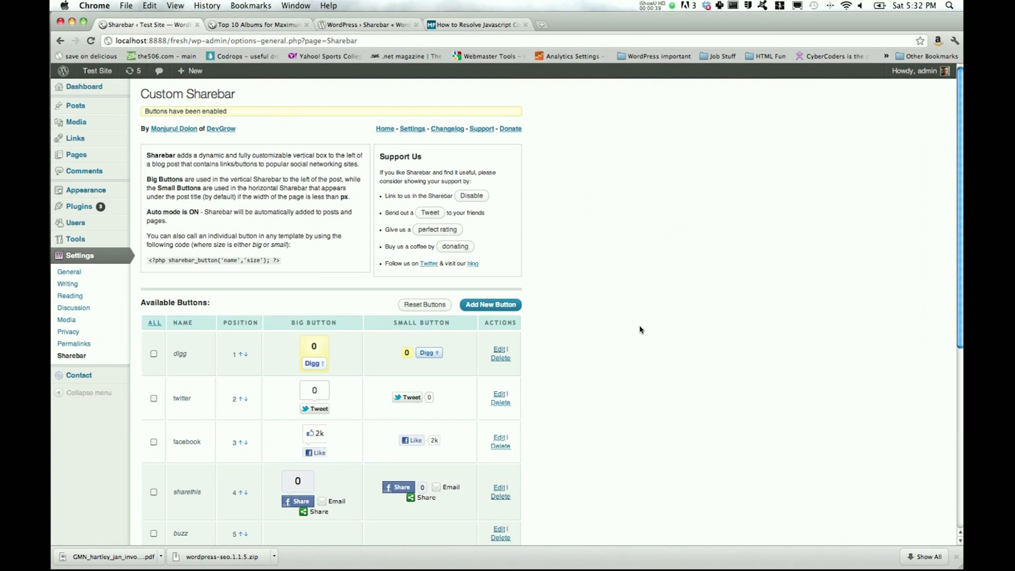
{"action": "scroll", "coordinate": [653, 325], "scroll_direction": "down", "scroll_amount": 1}
{"action": "scroll", "coordinate": [652, 324], "scroll_direction": "down", "scroll_amount": 5}
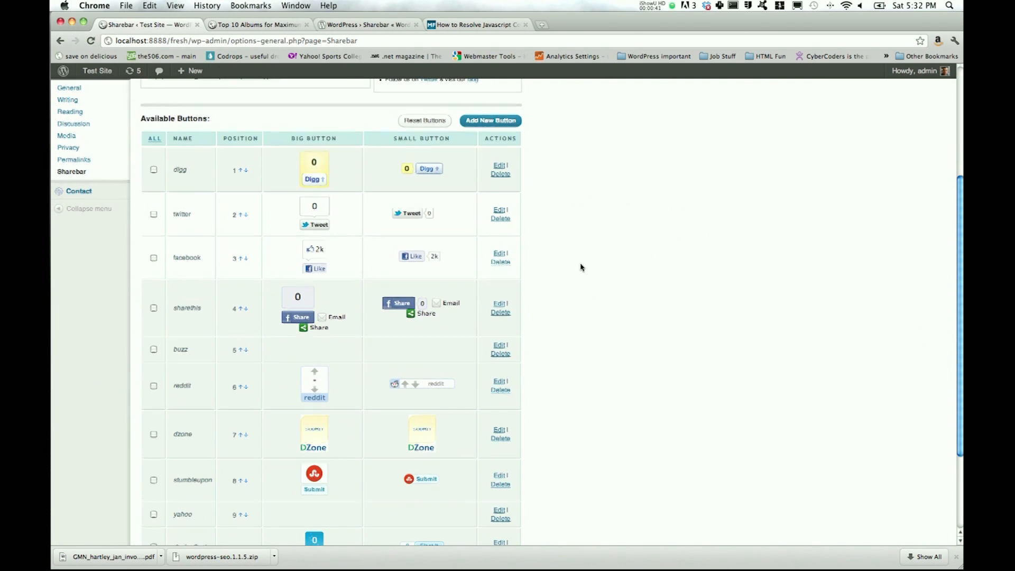
{"action": "scroll", "coordinate": [580, 265], "scroll_direction": "down", "scroll_amount": 1}
{"action": "scroll", "coordinate": [580, 267], "scroll_direction": "up", "scroll_amount": 1}
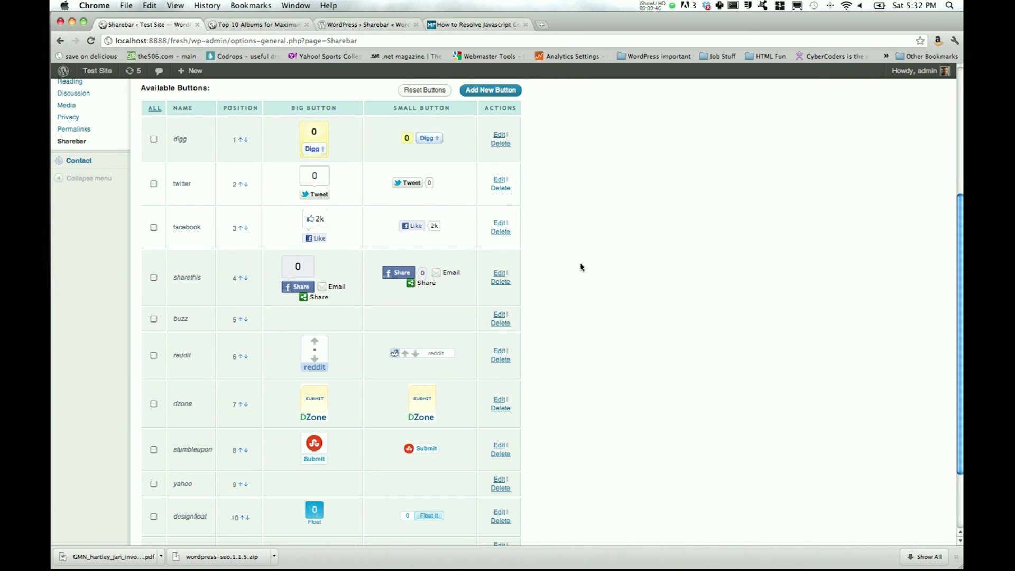
{"action": "scroll", "coordinate": [580, 266], "scroll_direction": "down", "scroll_amount": 1}
{"action": "scroll", "coordinate": [612, 303], "scroll_direction": "up", "scroll_amount": 5}
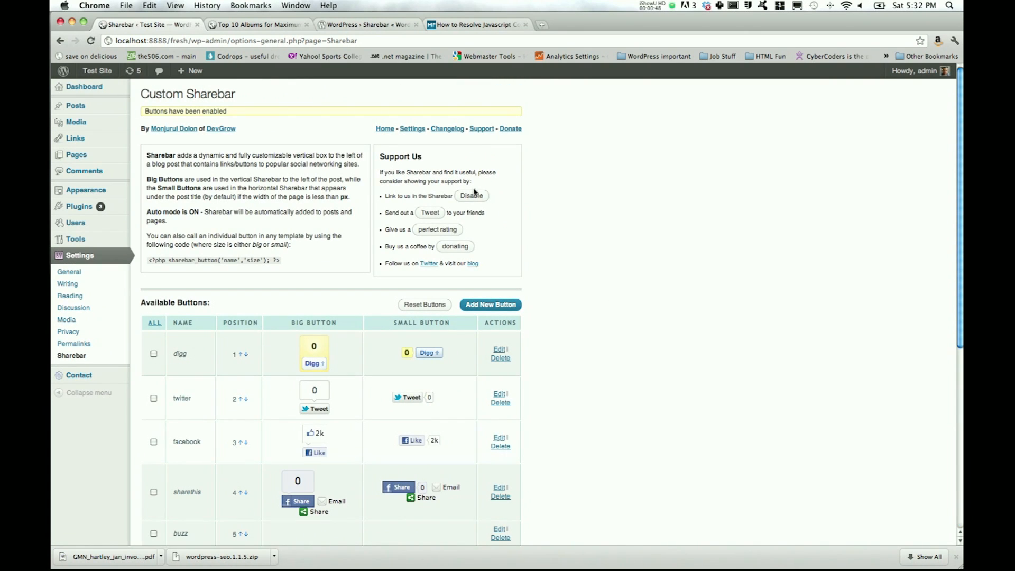
{"action": "left_click", "coordinate": [240, 25]}
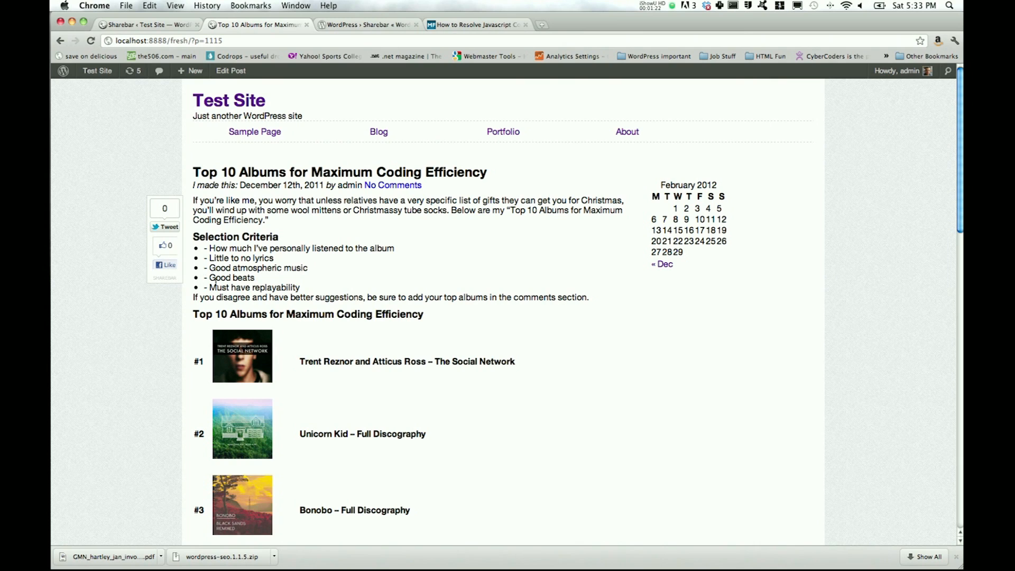
{"action": "left_click", "coordinate": [117, 25]}
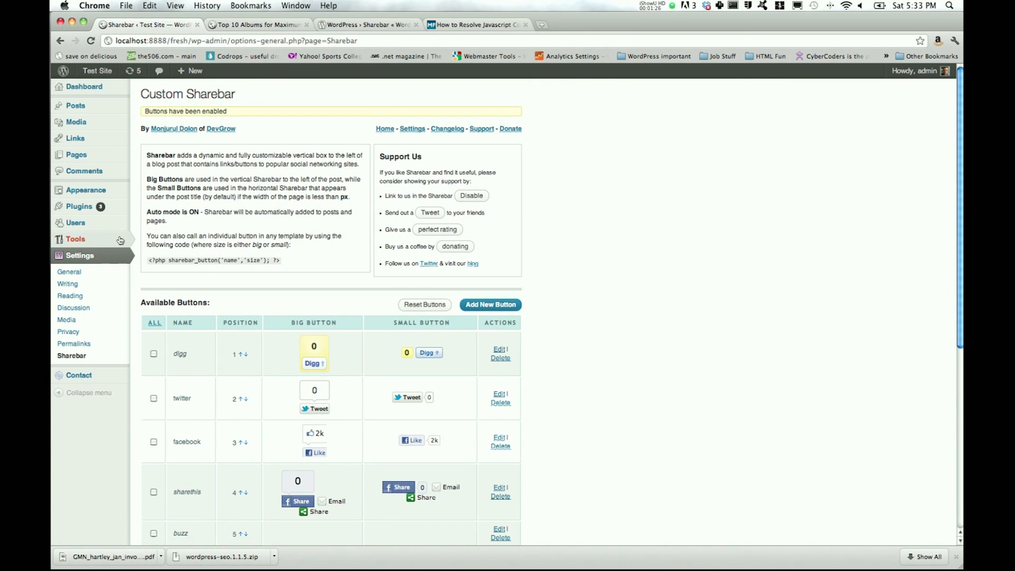
{"action": "left_click", "coordinate": [499, 439]}
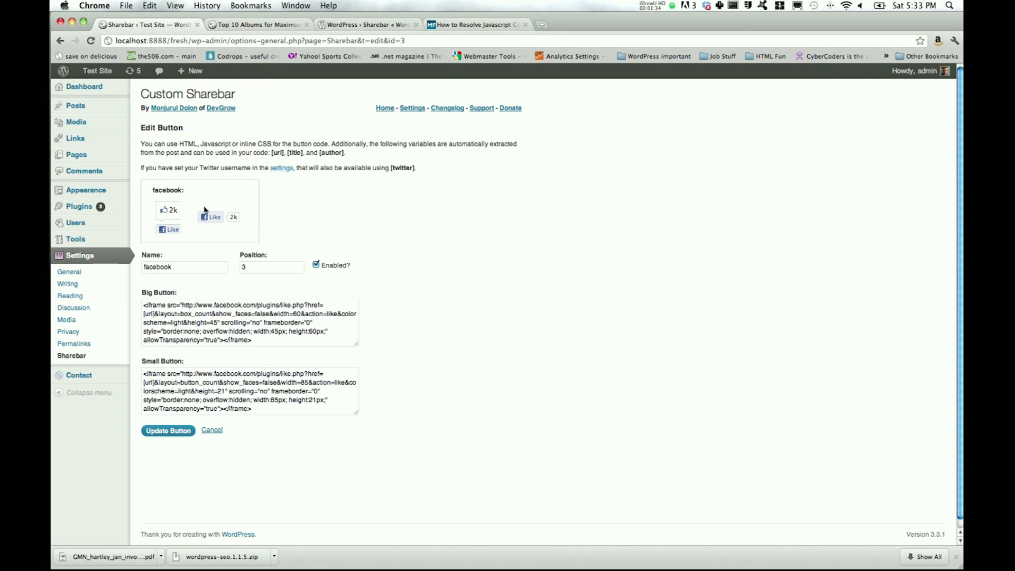
Step: Select the facebook big-button code and grab the replacement Facebook iframe code from TextEdit
{"action": "mouse_move", "coordinate": [141, 307]}
{"action": "left_mouse_down"}
{"action": "mouse_move", "coordinate": [286, 347]}
{"action": "mouse_move", "coordinate": [133, 305]}
{"action": "left_mouse_up"}
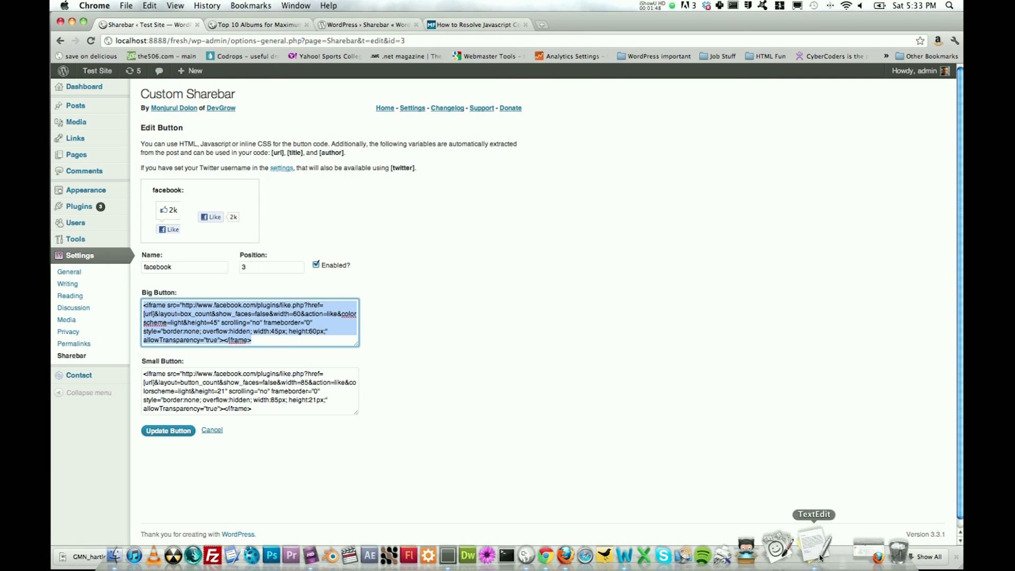
{"action": "left_click", "coordinate": [820, 558]}
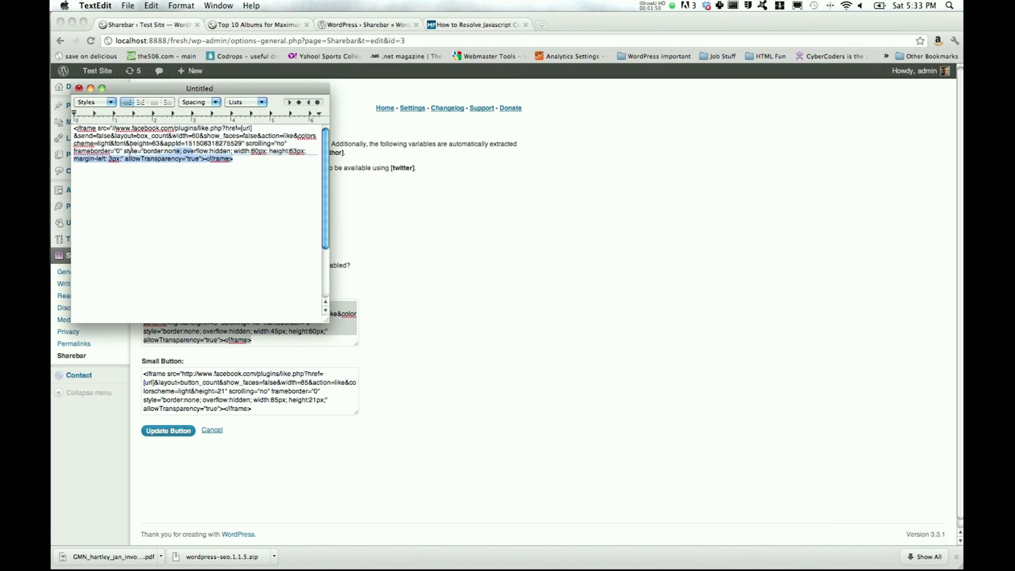
{"action": "left_click_drag", "start_coordinate": [237, 160], "coordinate": [54, 105]}
{"action": "key", "text": "super+c"}
{"action": "left_click", "coordinate": [517, 250]}
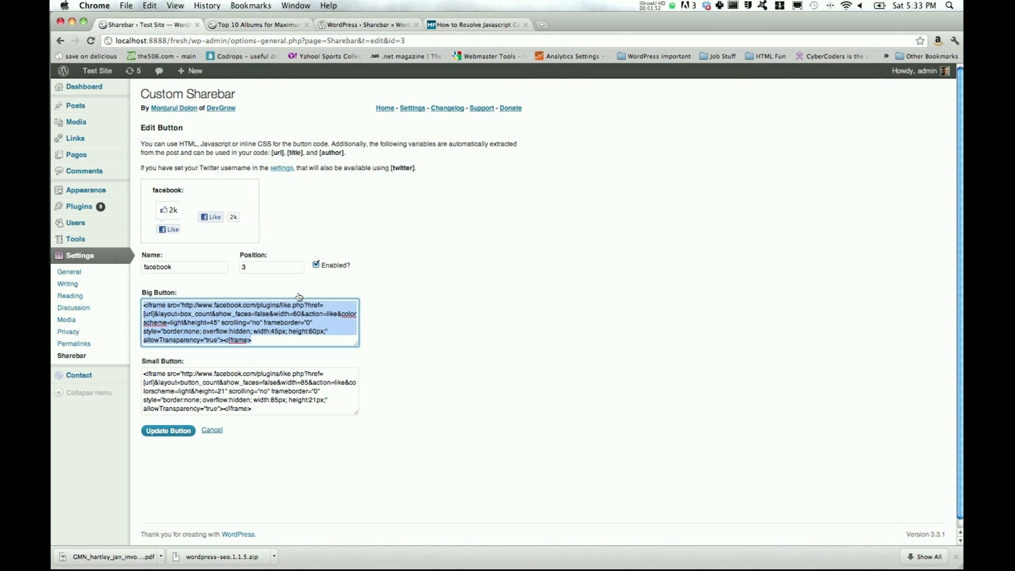
Step: Replace the big-button code with the new Facebook iframe code and save the facebook button
{"action": "key", "text": "super+v"}
{"action": "key", "text": "super+a"}
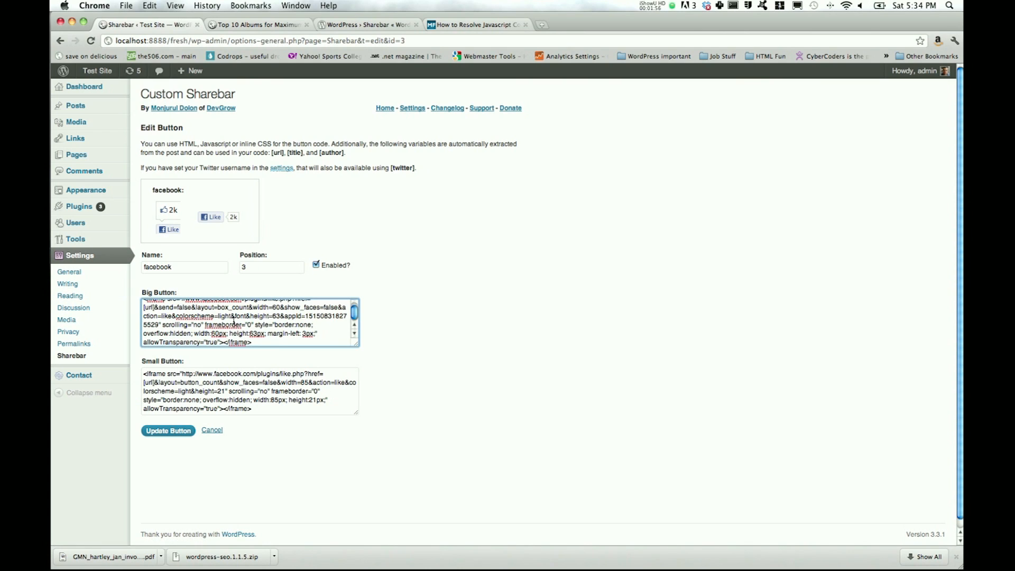
{"action": "key", "text": "super+v"}
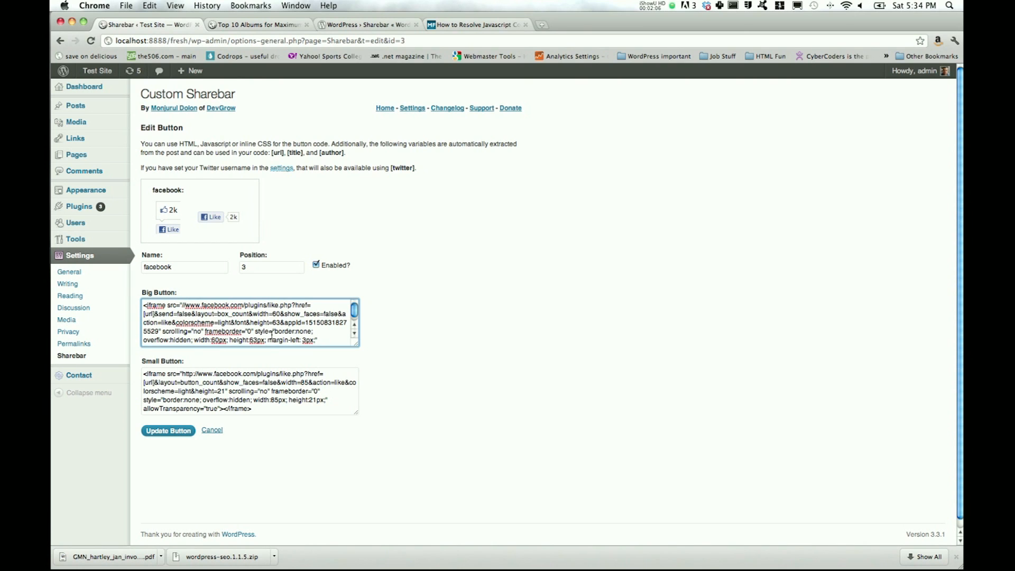
{"action": "left_click", "coordinate": [159, 431]}
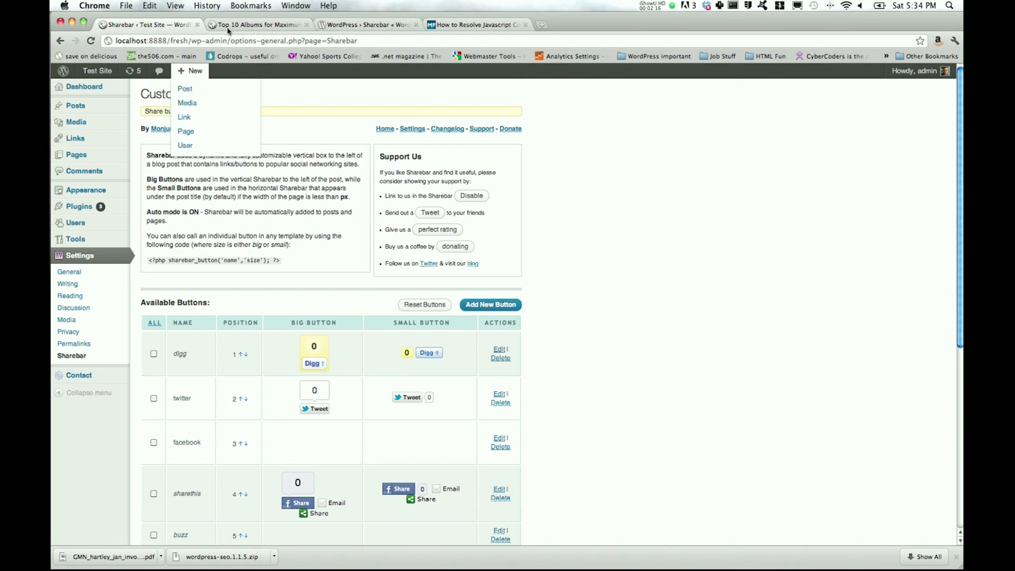
Step: Reload the post to confirm the Facebook Like button, checking back and forth with the facebook button editor
{"action": "left_click", "coordinate": [247, 25]}
{"action": "key", "text": "super+r"}
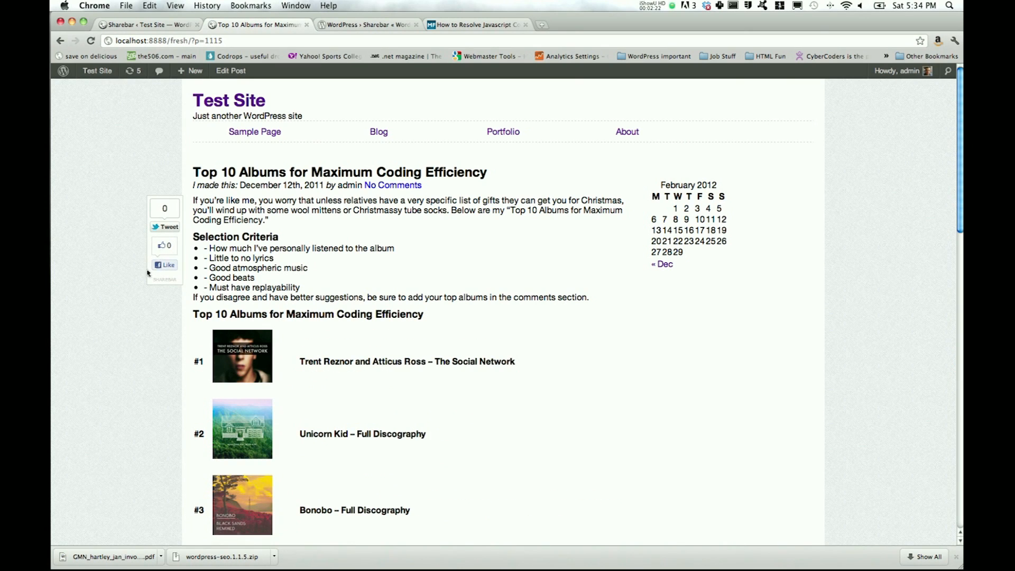
{"action": "left_click", "coordinate": [164, 25]}
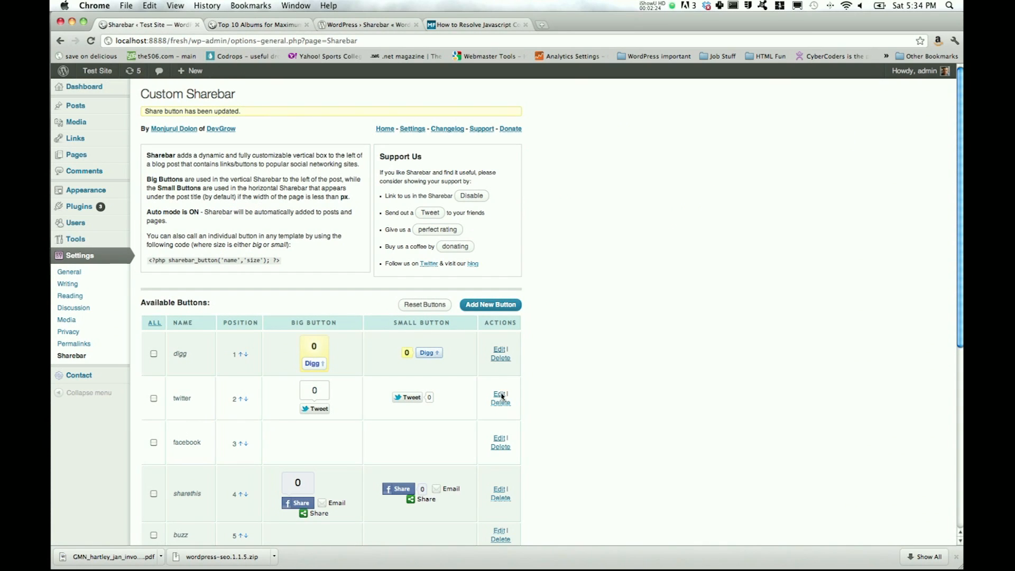
{"action": "left_click", "coordinate": [499, 442]}
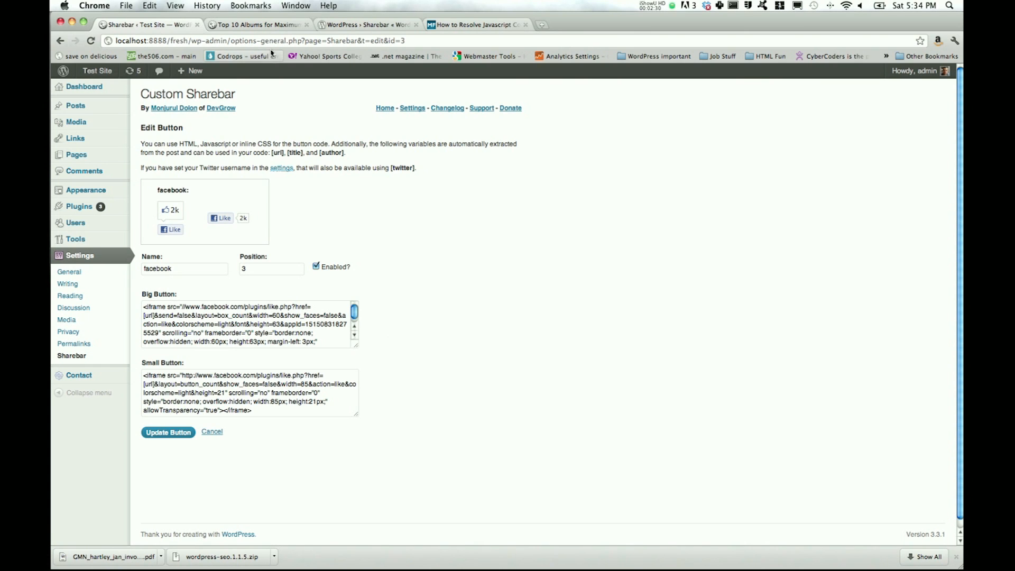
{"action": "left_click", "coordinate": [240, 25]}
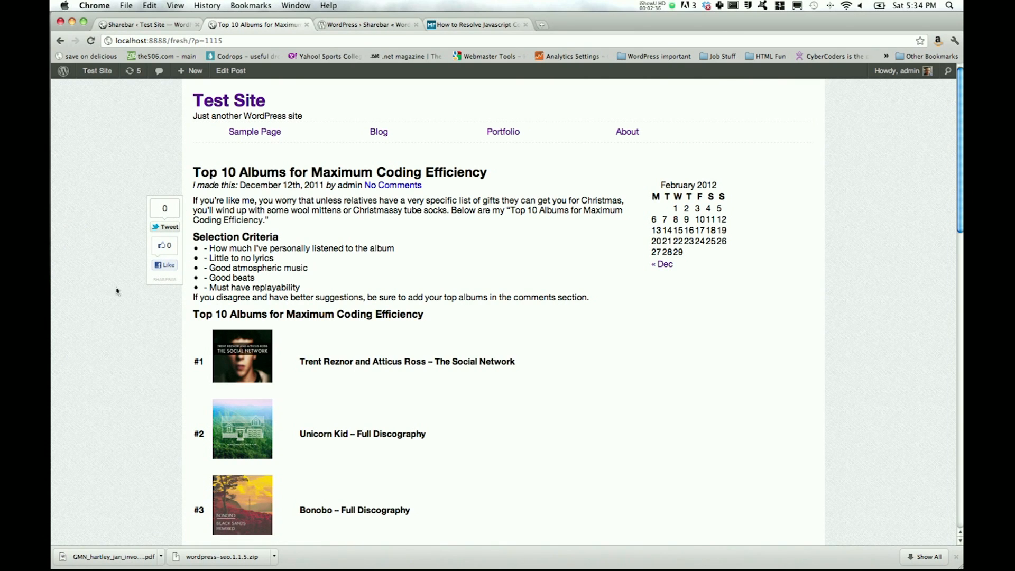
{"action": "left_click", "coordinate": [147, 26]}
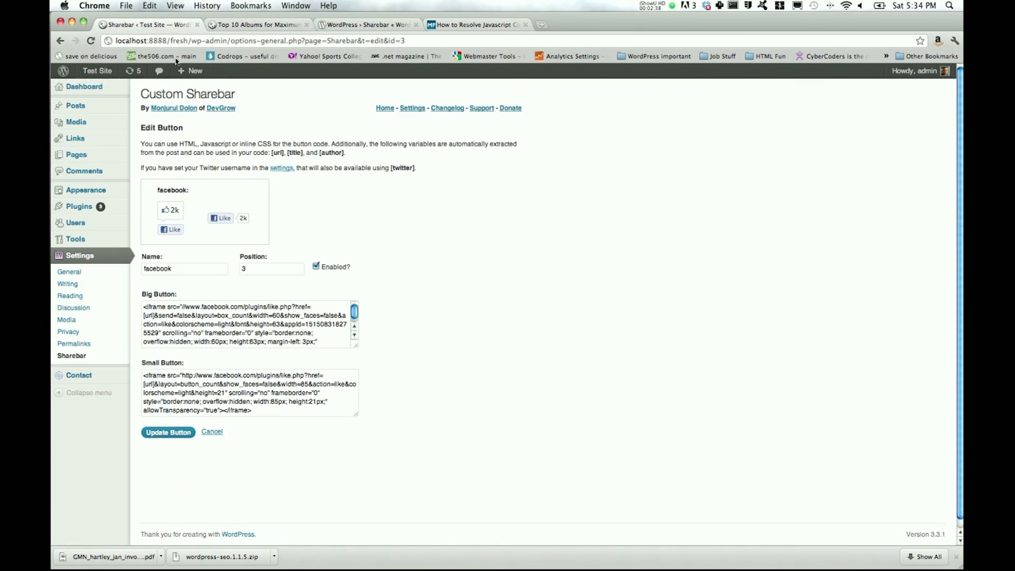
{"action": "left_click", "coordinate": [60, 41]}
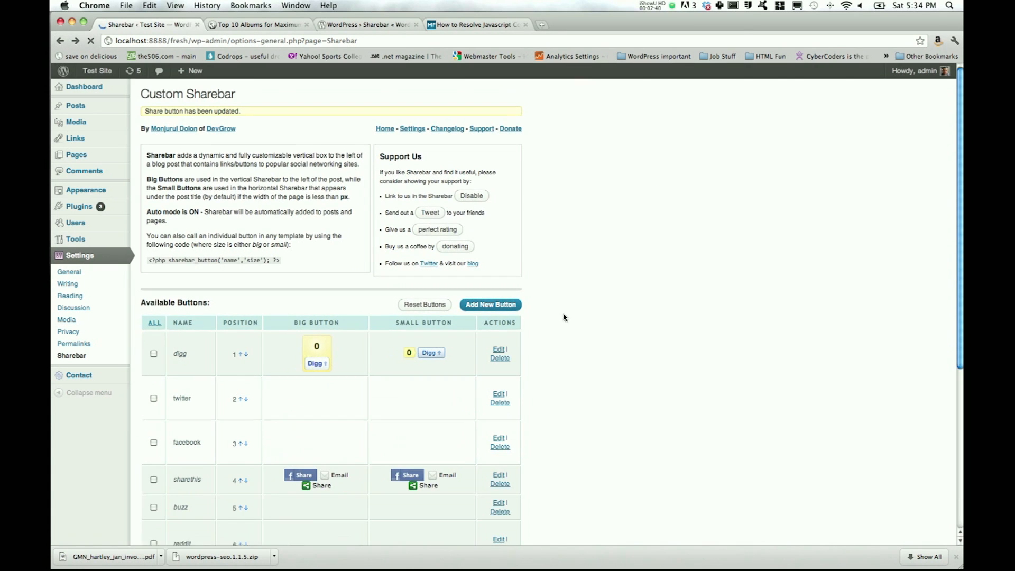
{"action": "scroll", "coordinate": [659, 325], "scroll_direction": "down", "scroll_amount": 4}
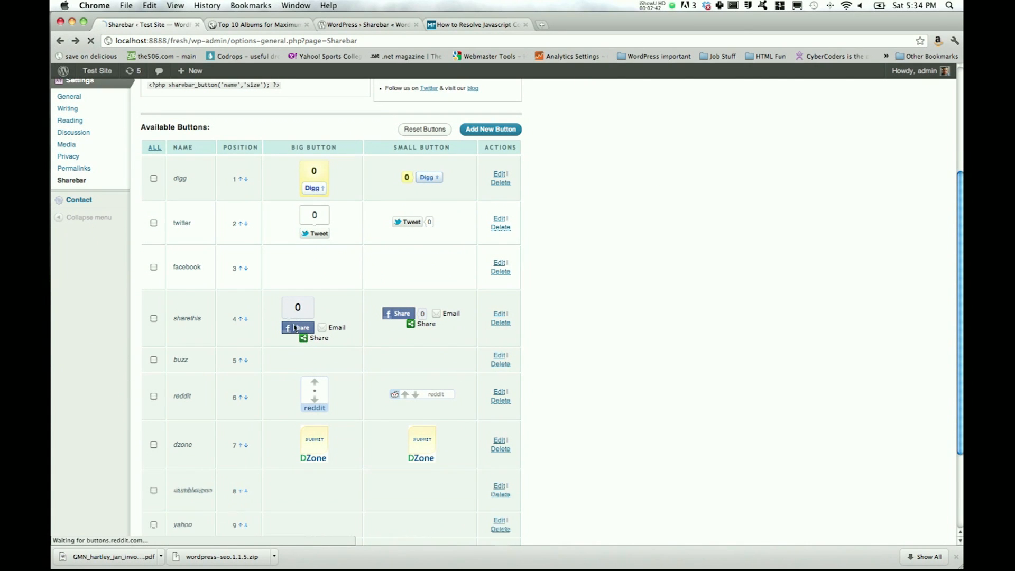
{"action": "scroll", "coordinate": [679, 346], "scroll_direction": "down", "scroll_amount": 1}
{"action": "scroll", "coordinate": [680, 347], "scroll_direction": "down", "scroll_amount": 2}
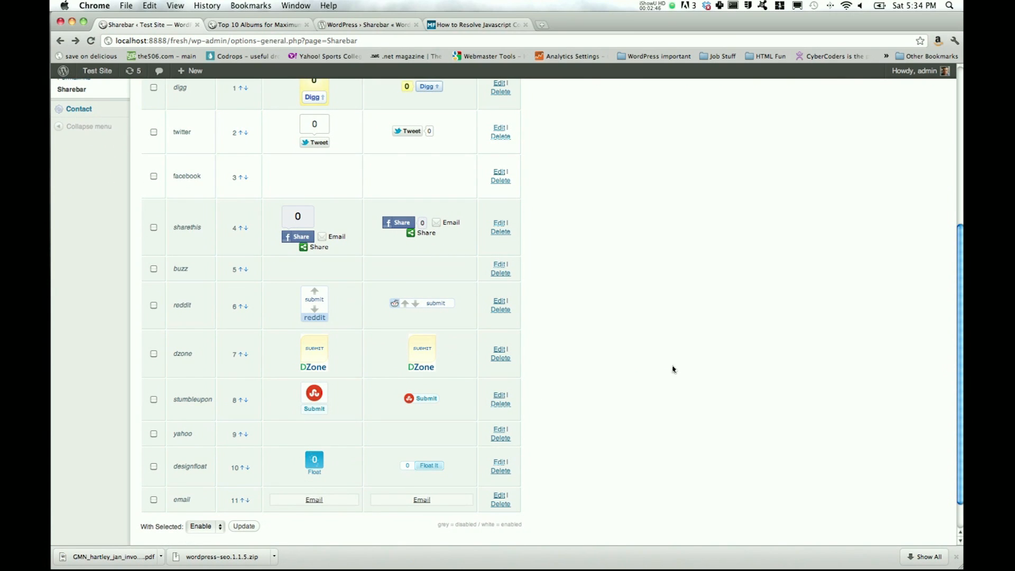
{"action": "scroll", "coordinate": [671, 337], "scroll_direction": "up", "scroll_amount": 6}
Step: Reload the Sharebar button list showing the facebook Like buttons and move on to the Sharebar Settings page
{"action": "left_click", "coordinate": [250, 27]}
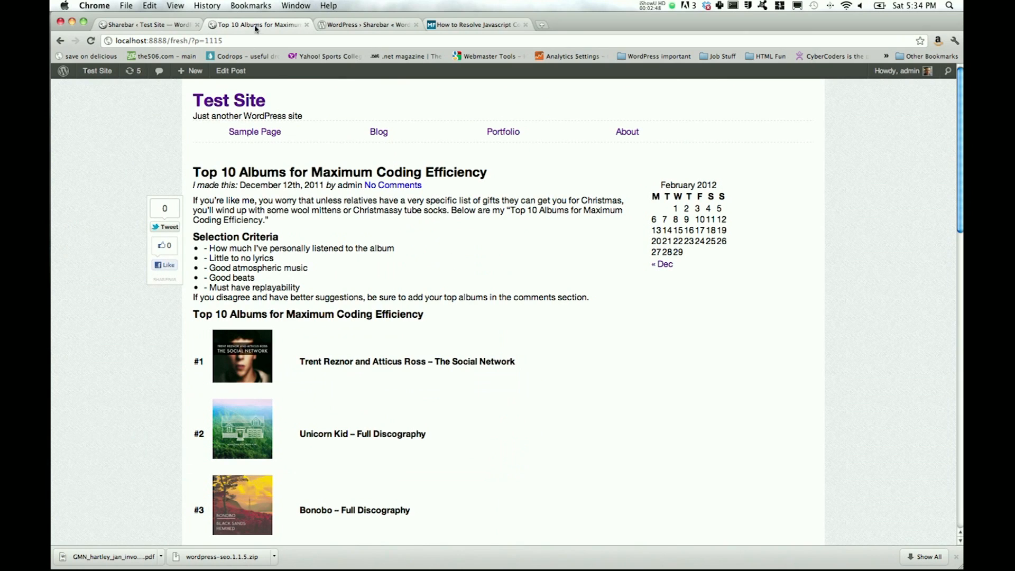
{"action": "left_click", "coordinate": [127, 23]}
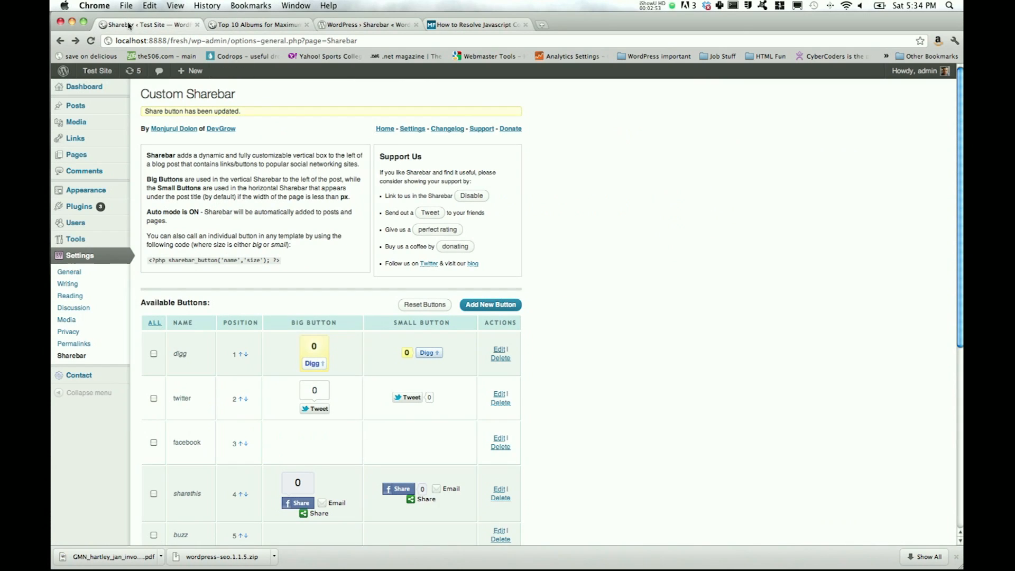
{"action": "left_click", "coordinate": [111, 359]}
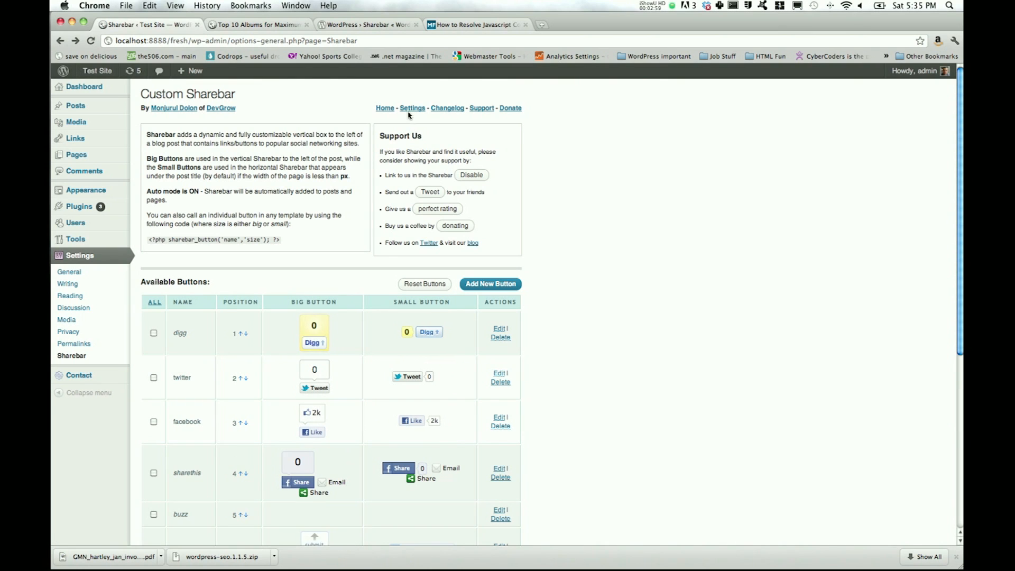
{"action": "left_click", "coordinate": [411, 108]}
{"action": "key", "text": "ctrl+Tab"}
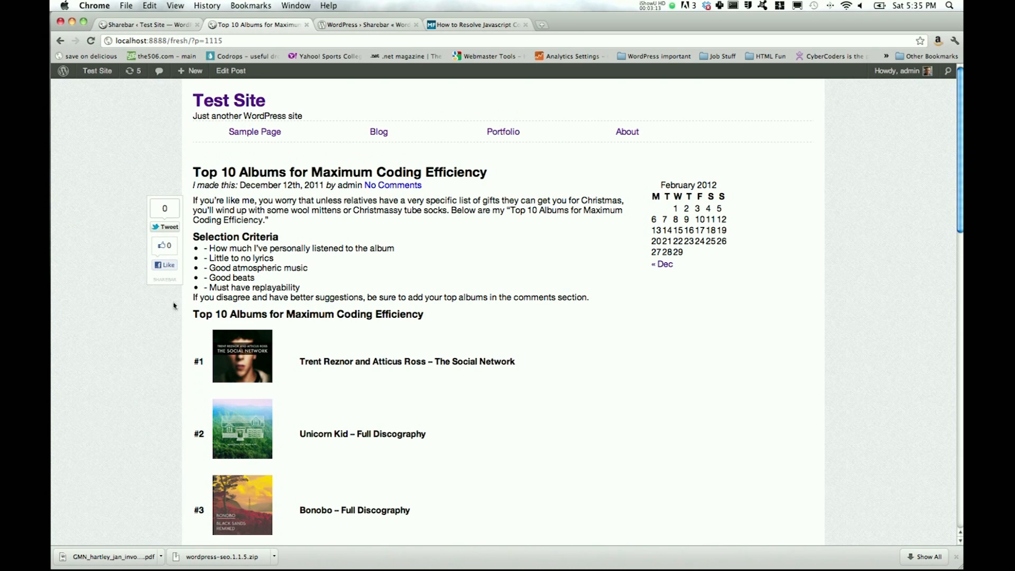
Step: Keep the Sharebar positioned on the left and change the left offset from 20 to 40
{"action": "left_click", "coordinate": [151, 24]}
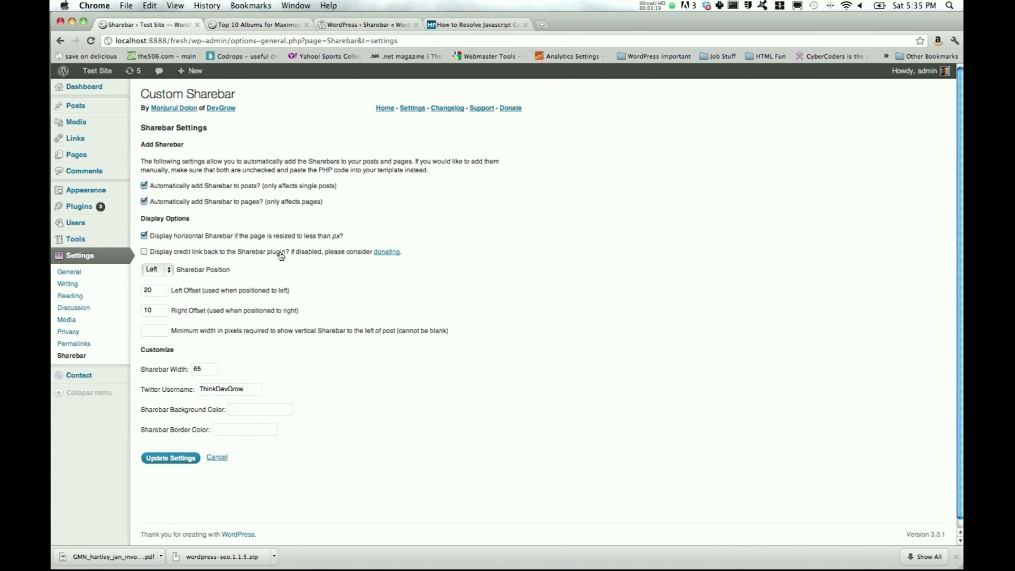
{"action": "left_click", "coordinate": [154, 271]}
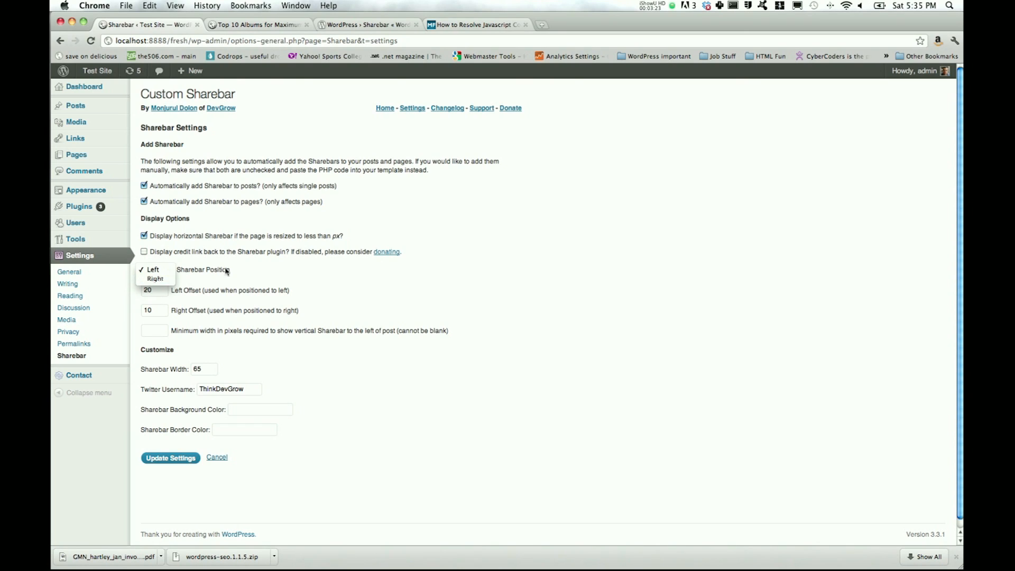
{"action": "left_click", "coordinate": [293, 274]}
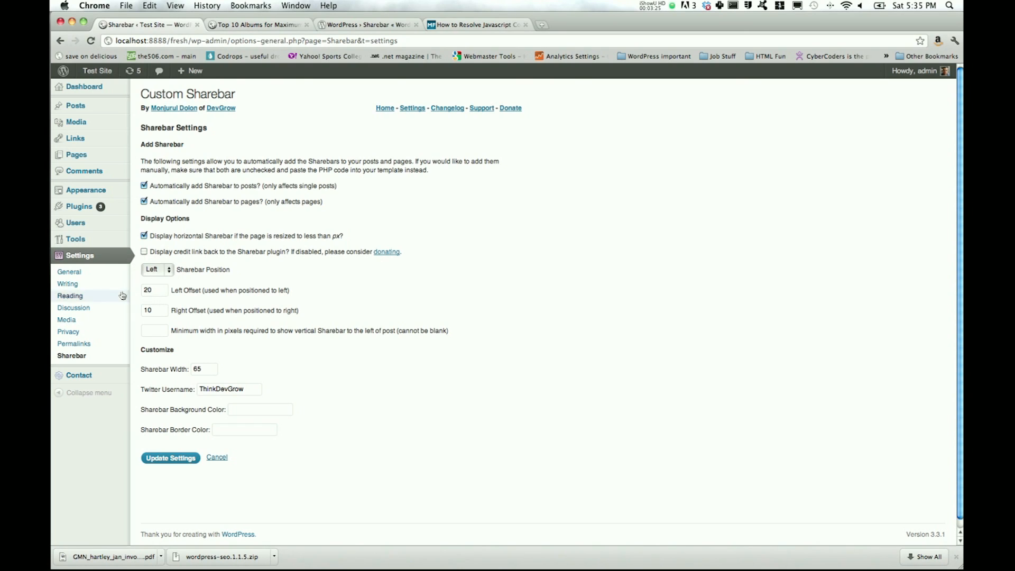
{"action": "double_click", "coordinate": [147, 289]}
{"action": "type", "text": "40"}
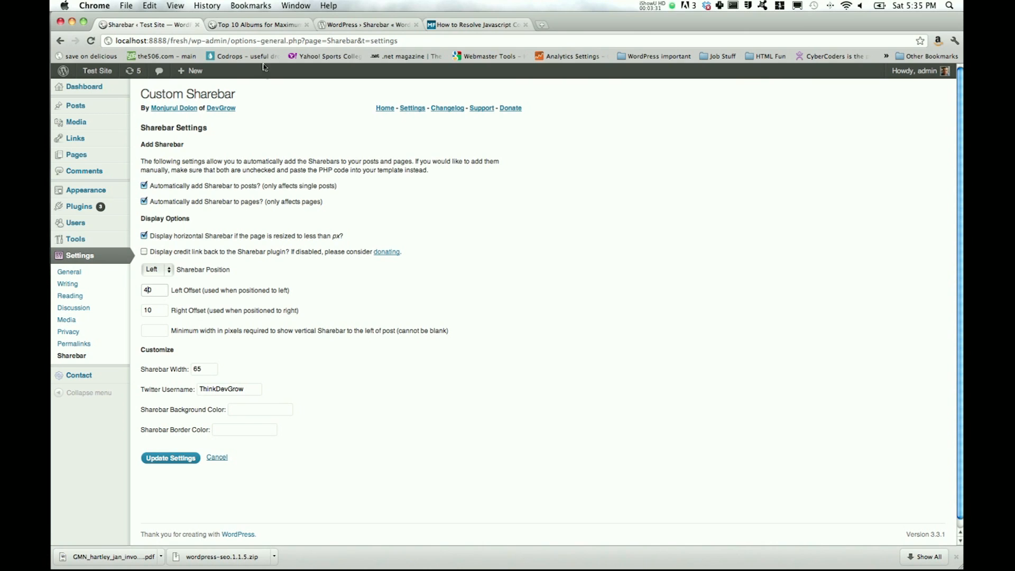
Step: Test the Twitter share on the post, then enter a different Twitter username and save the Sharebar settings
{"action": "left_click", "coordinate": [263, 25]}
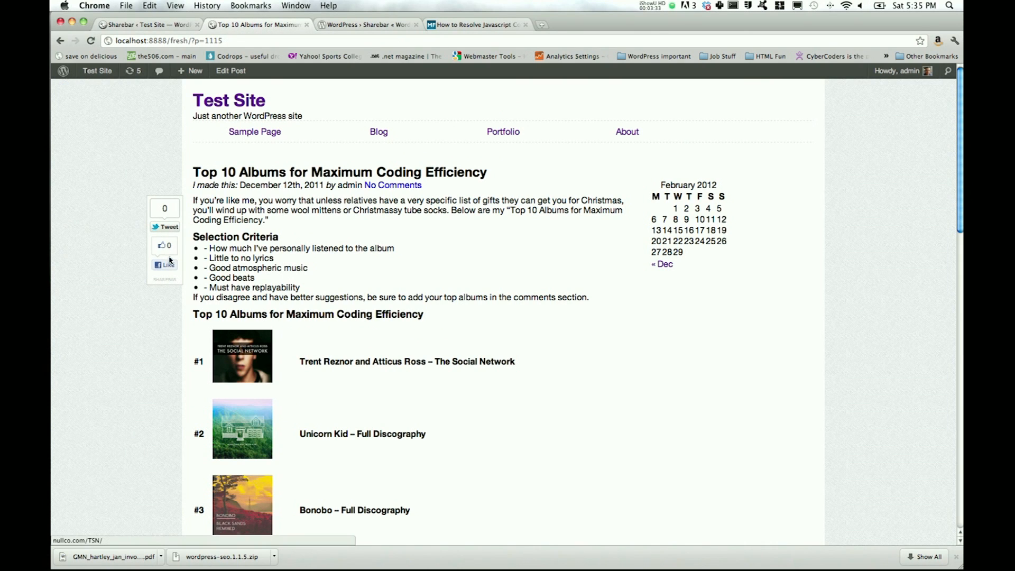
{"action": "left_click", "coordinate": [167, 227]}
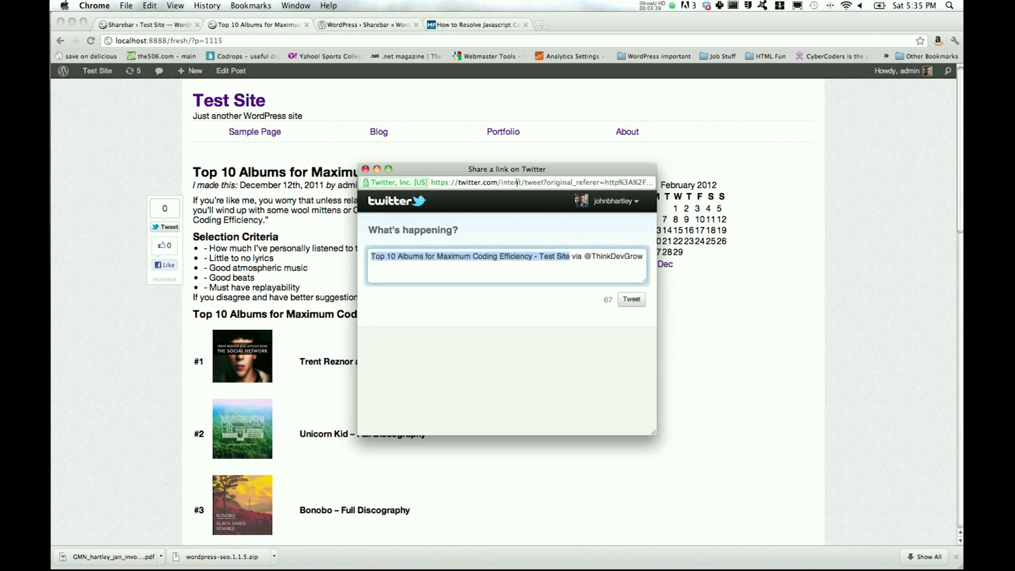
{"action": "left_click", "coordinate": [366, 169]}
{"action": "left_click", "coordinate": [119, 25]}
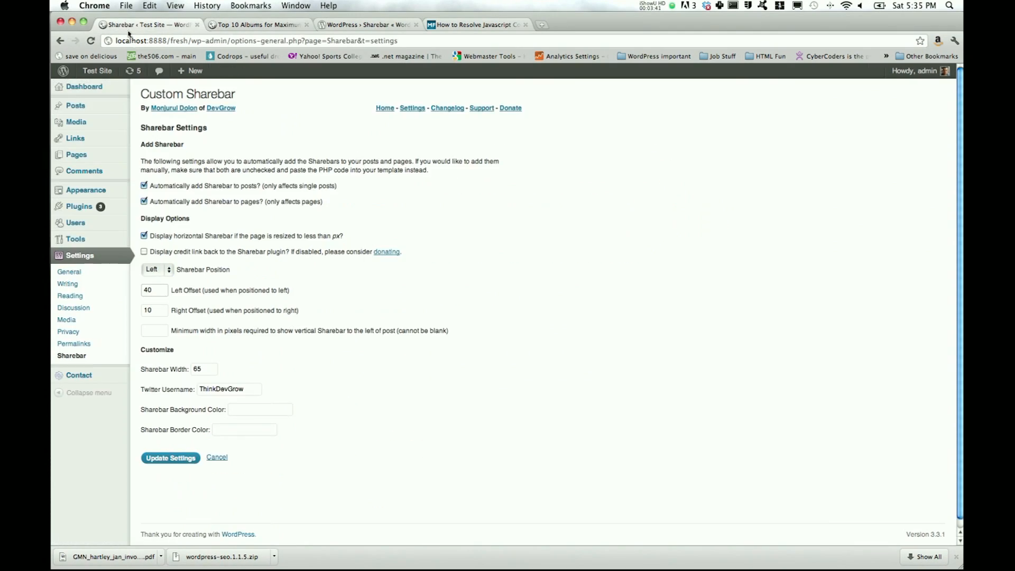
{"action": "left_click_drag", "start_coordinate": [200, 390], "coordinate": [326, 403]}
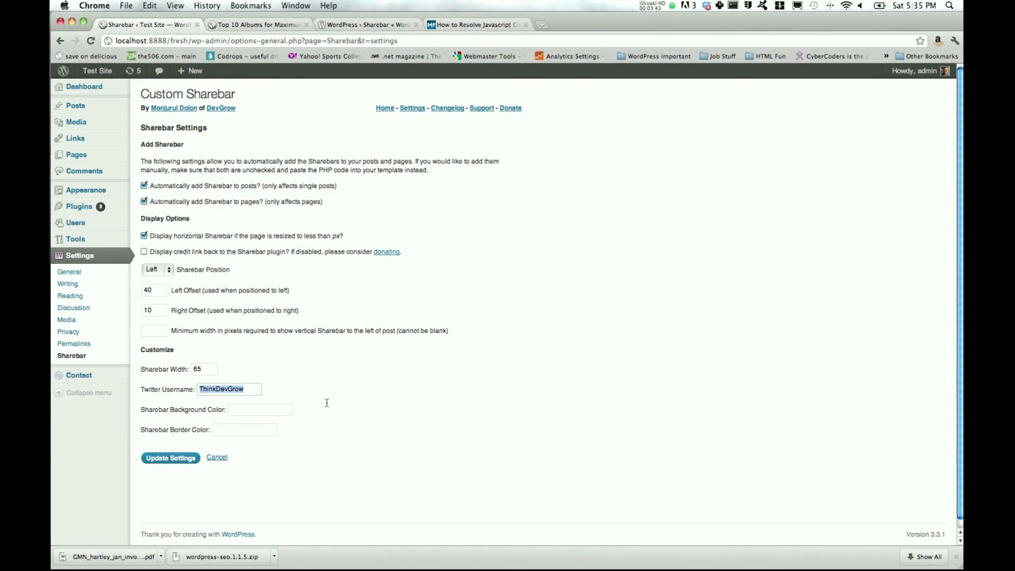
{"action": "type", "text": "johnbhartley"}
{"action": "left_click", "coordinate": [175, 461]}
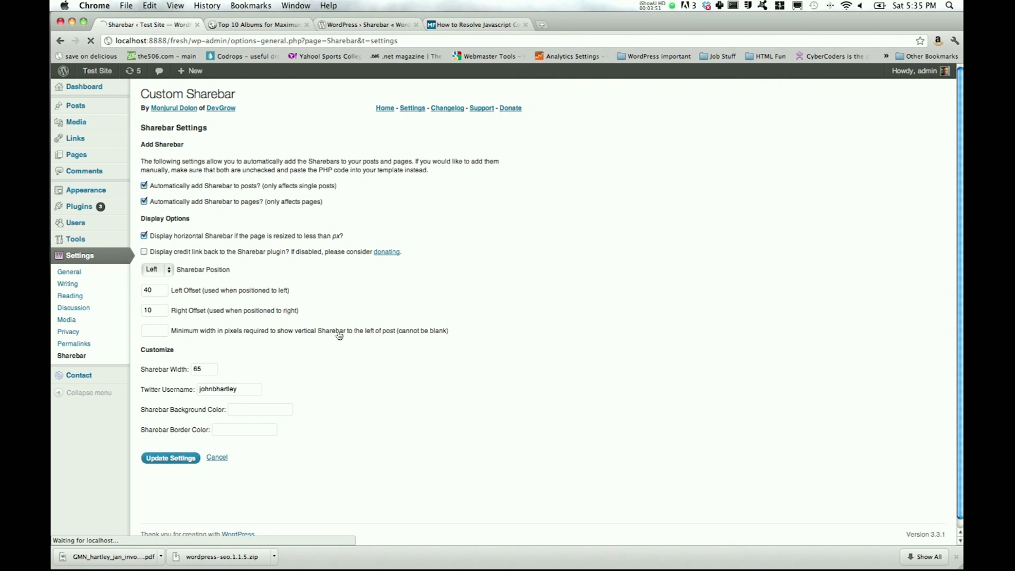
Step: Reload the post to see the bar further left and confirm the tweet text credits the new Twitter account
{"action": "left_click", "coordinate": [250, 25]}
{"action": "key", "text": "super+r"}
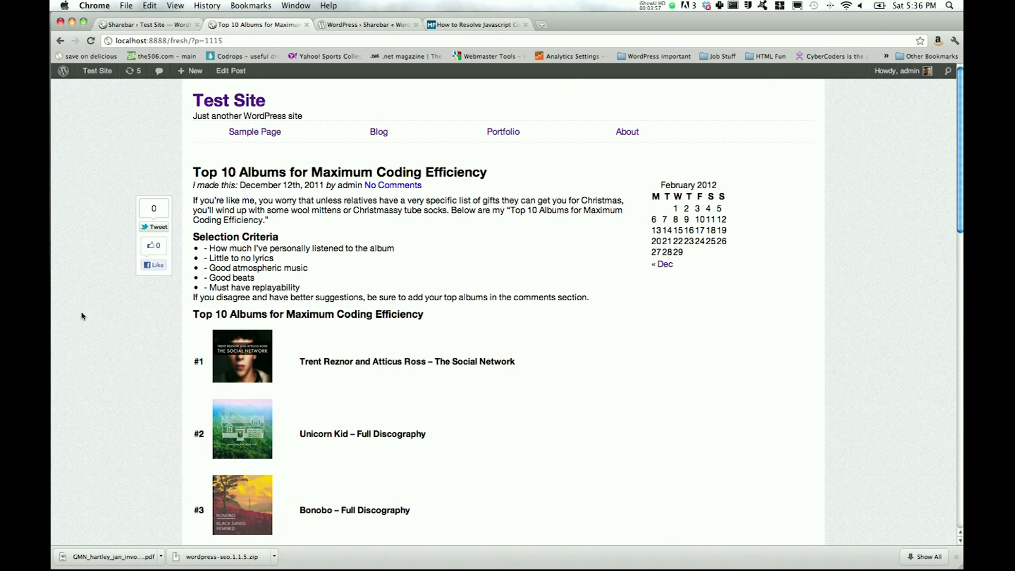
{"action": "left_click", "coordinate": [156, 227]}
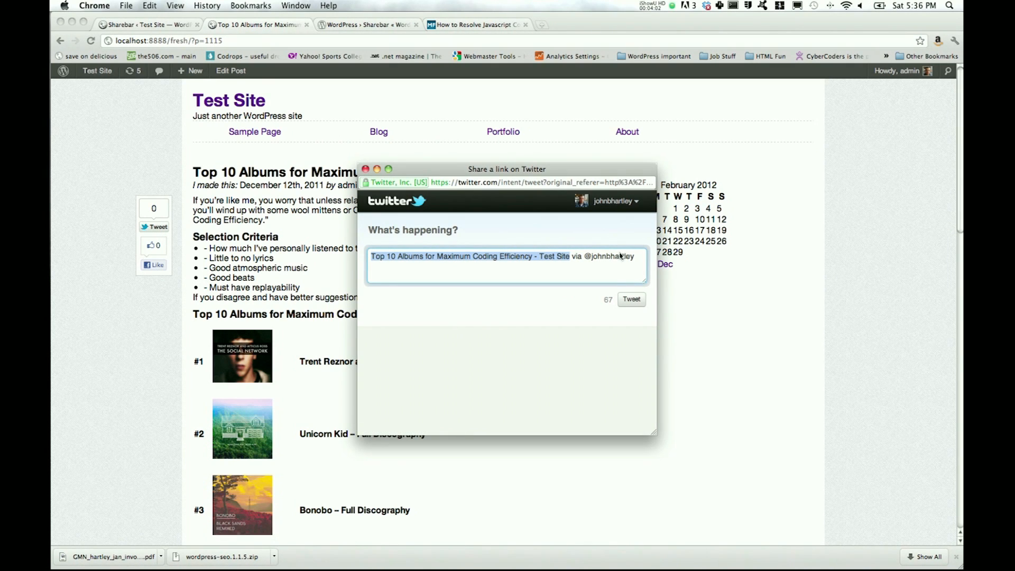
{"action": "left_click", "coordinate": [364, 168]}
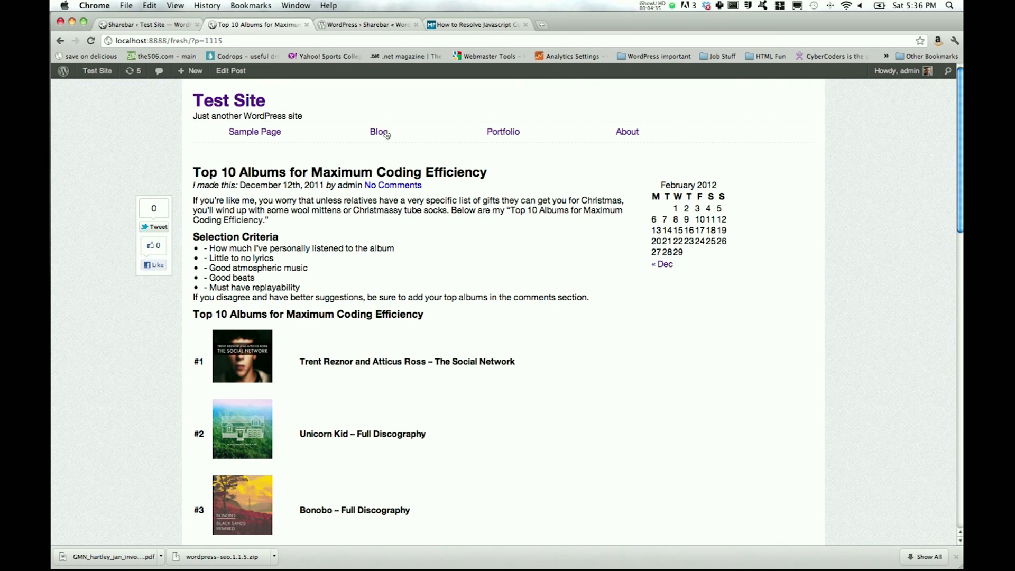
Step: View the article on the Sharebar JavaScript conflict, then bring Sublime Text forward
{"action": "left_click", "coordinate": [472, 24]}
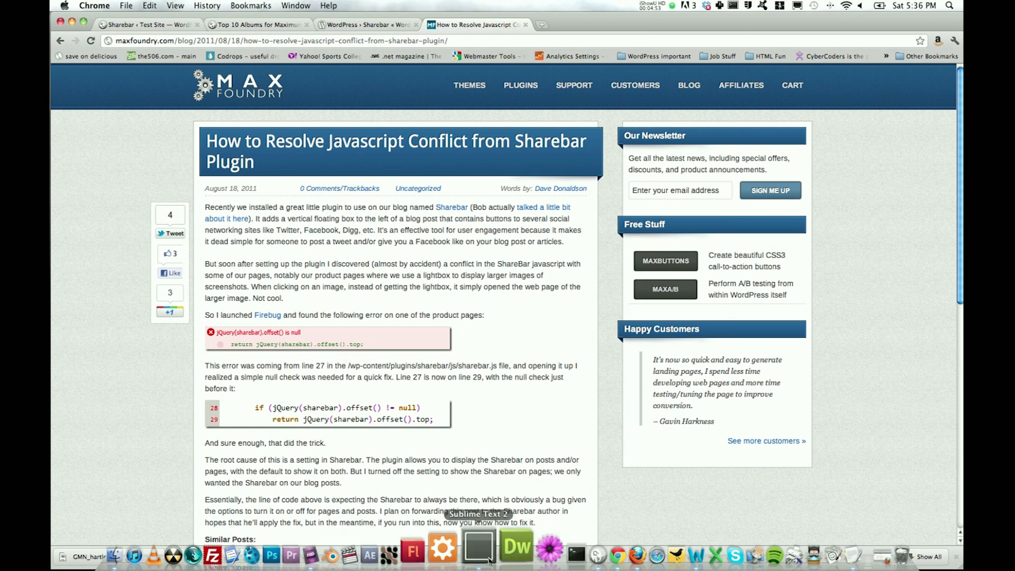
{"action": "left_click", "coordinate": [482, 554]}
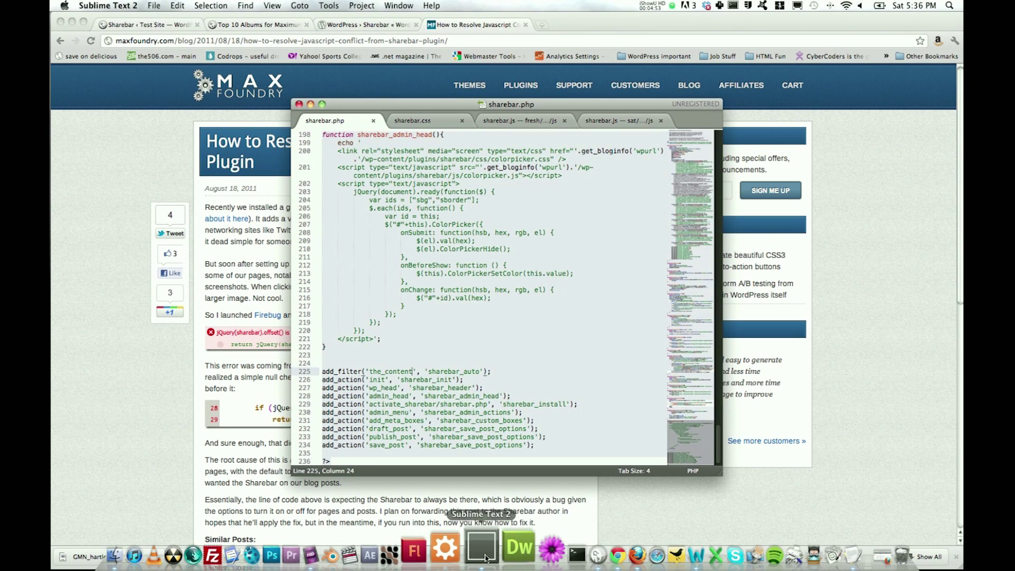
Step: In the fresh site's sharebar.js, add a blank line above the return statement on line 27
{"action": "left_click", "coordinate": [617, 119]}
{"action": "left_click", "coordinate": [524, 120]}
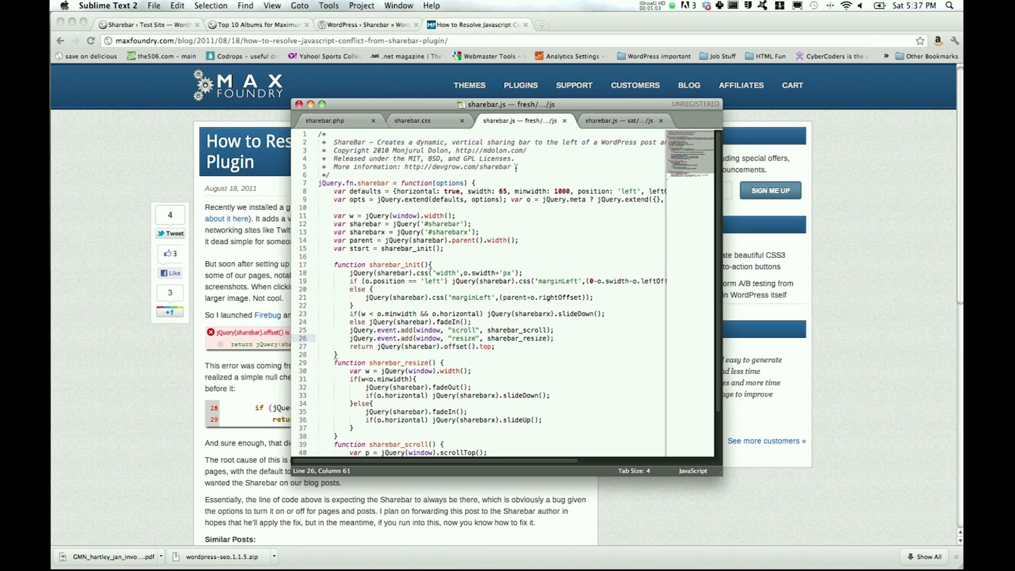
{"action": "left_click", "coordinate": [349, 347]}
{"action": "key", "text": "Return"}
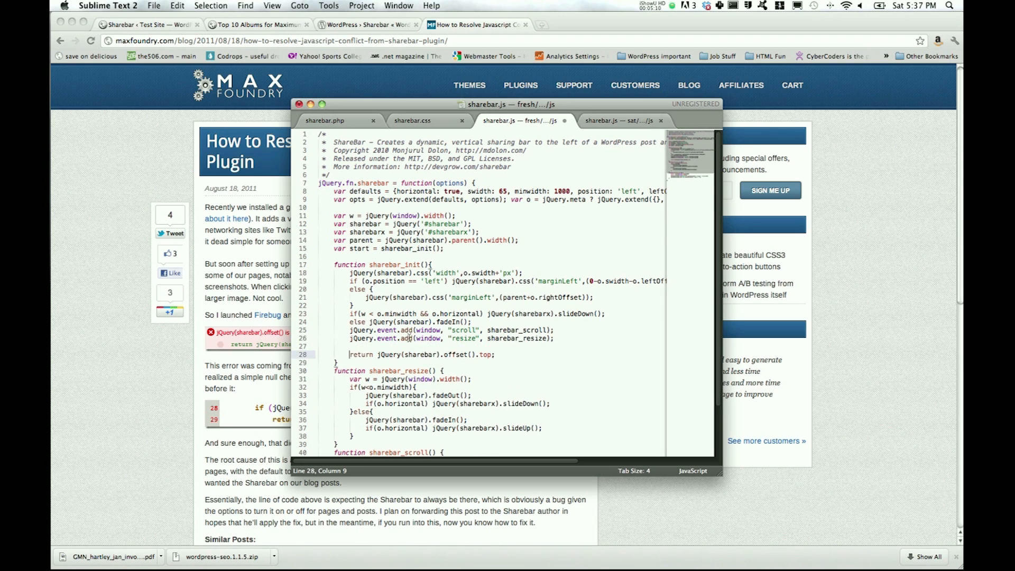
{"action": "key", "text": "Tab"}
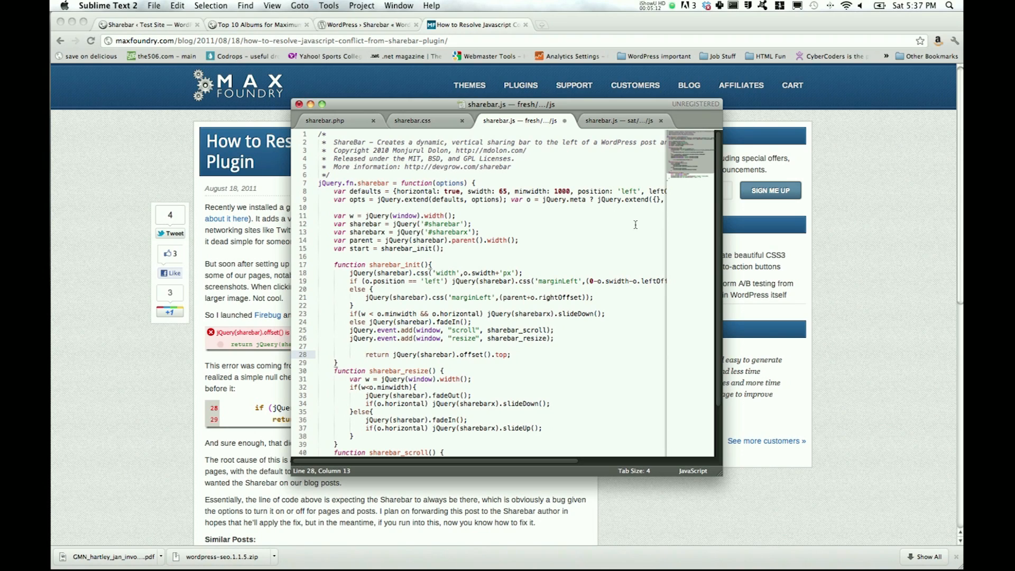
Step: Copy the null-check line from the other sharebar.js into line 27, save, and return to the browser
{"action": "left_click", "coordinate": [623, 121]}
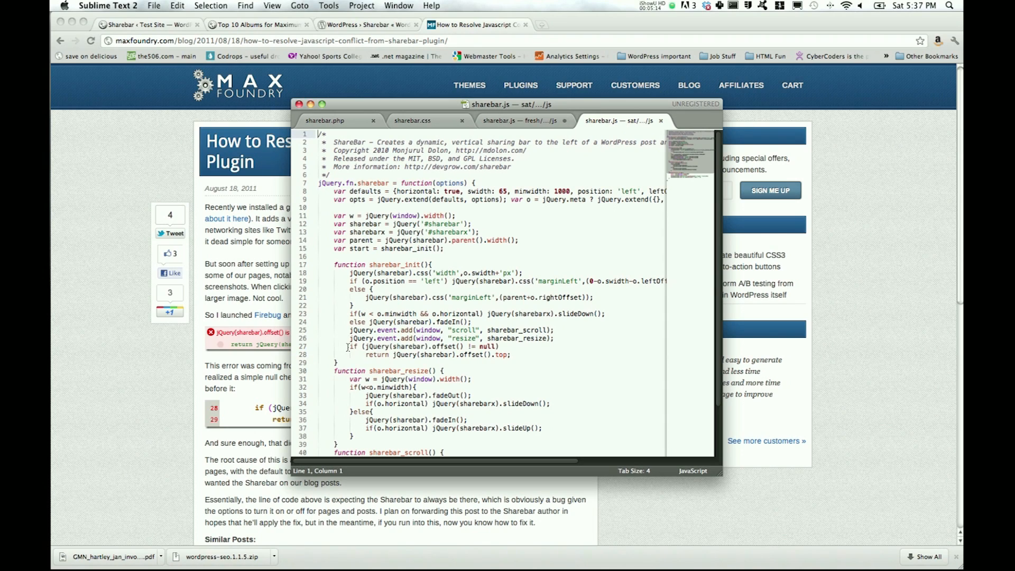
{"action": "left_click_drag", "start_coordinate": [348, 346], "coordinate": [500, 347]}
{"action": "key", "text": "super+c"}
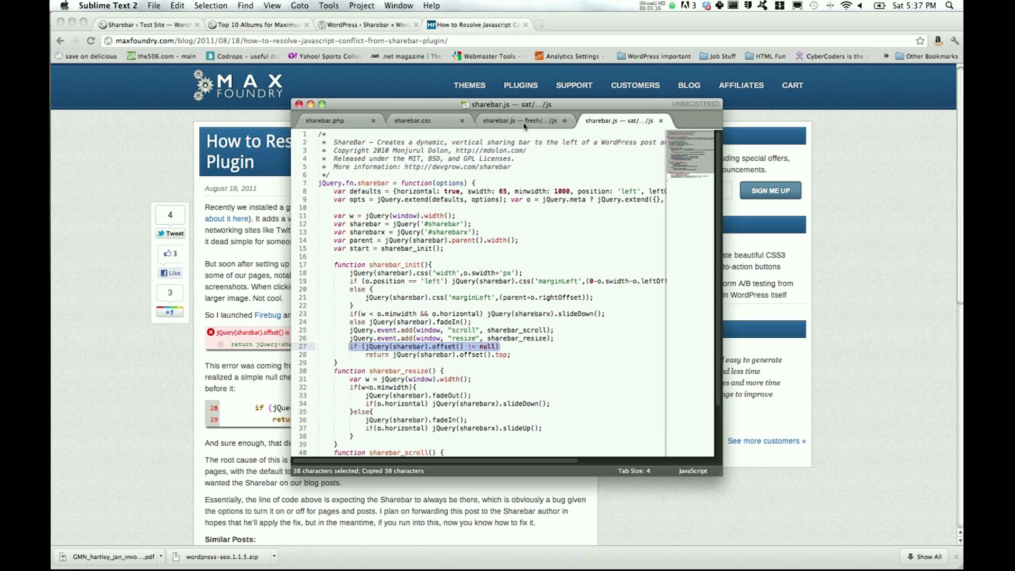
{"action": "left_click", "coordinate": [523, 125]}
{"action": "left_click", "coordinate": [350, 346]}
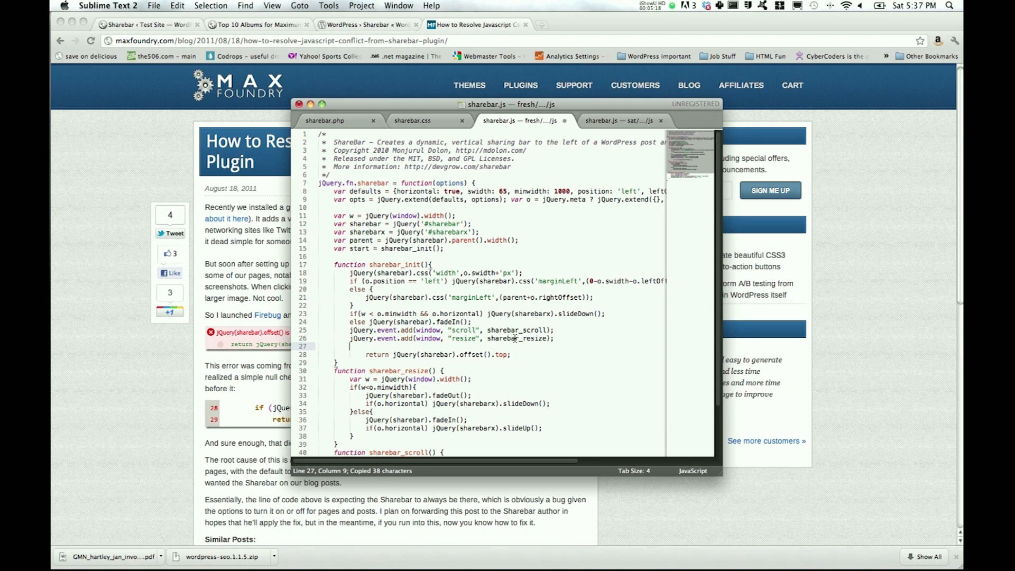
{"action": "key", "text": "super+v"}
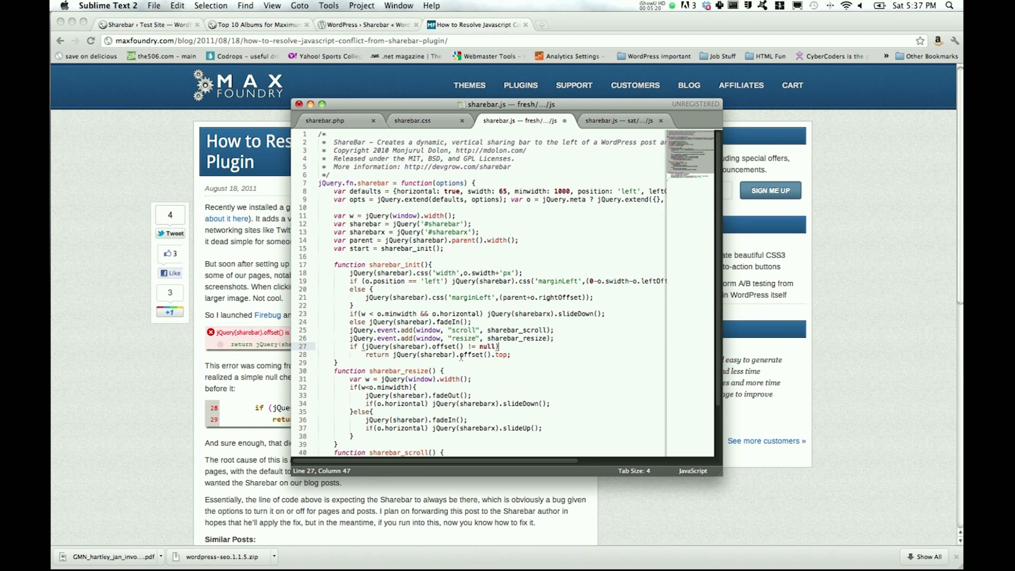
{"action": "key", "text": "super+s"}
{"action": "left_click", "coordinate": [124, 308]}
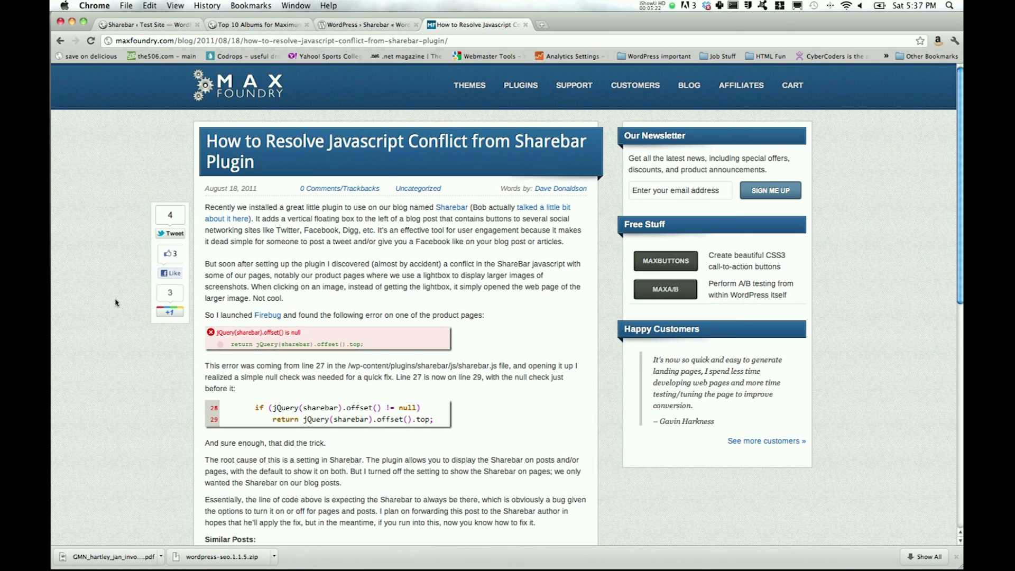
Step: Reload the test post and view sharebar.php in Sublime Text, comparing it against the post
{"action": "left_click", "coordinate": [272, 29]}
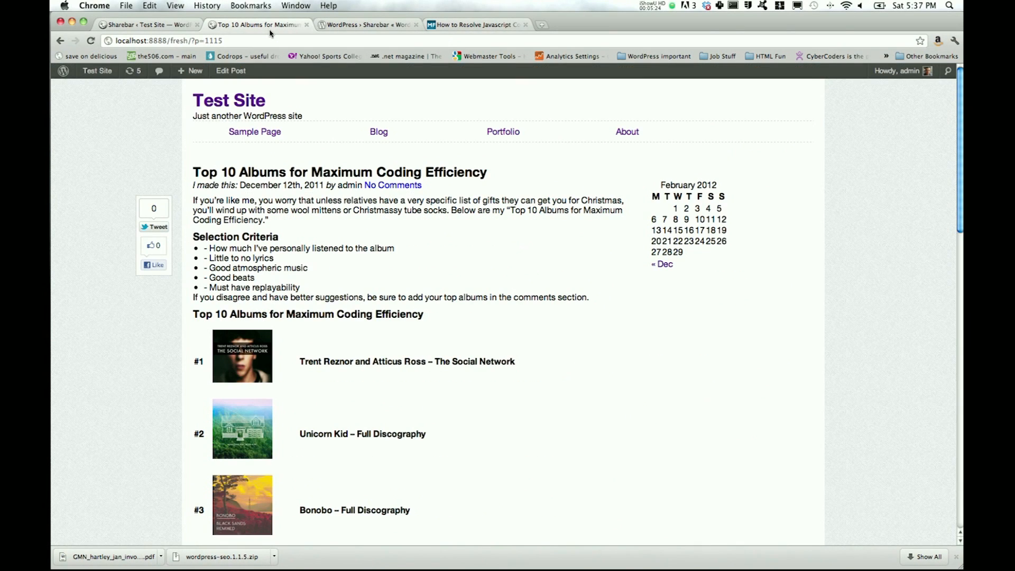
{"action": "key", "text": "super+r"}
{"action": "left_click", "coordinate": [481, 558]}
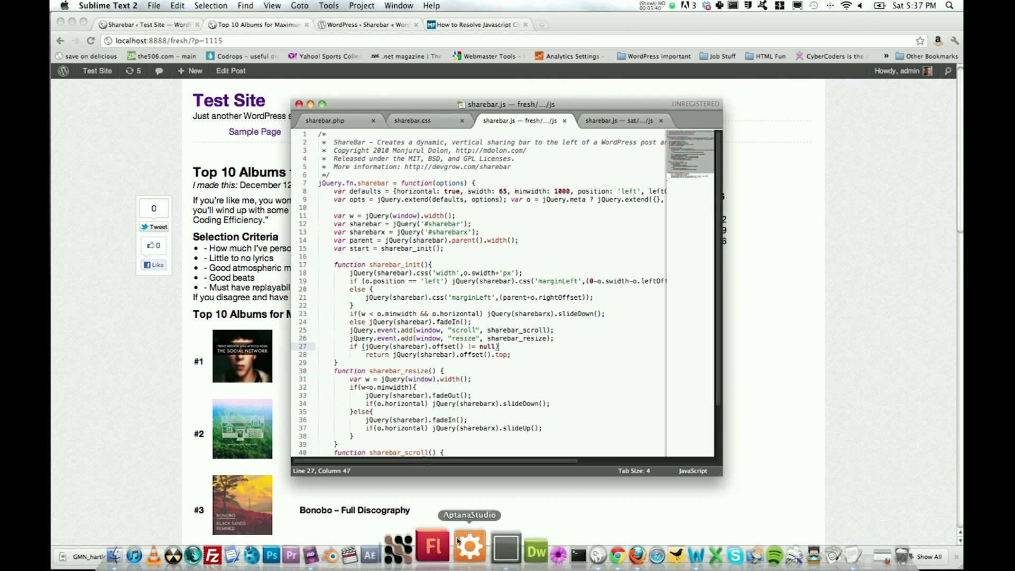
{"action": "left_click", "coordinate": [334, 122]}
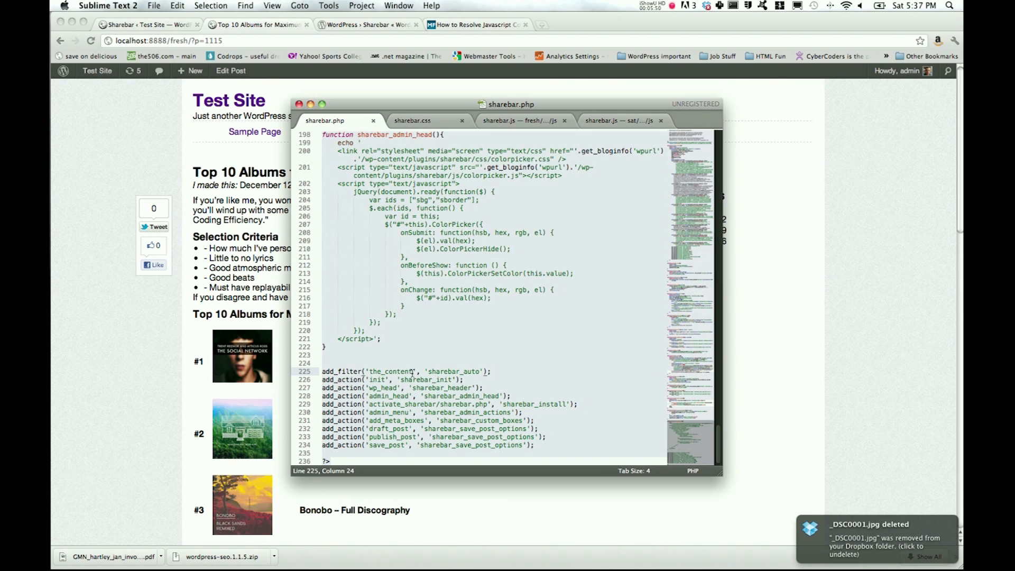
{"action": "left_click", "coordinate": [115, 171]}
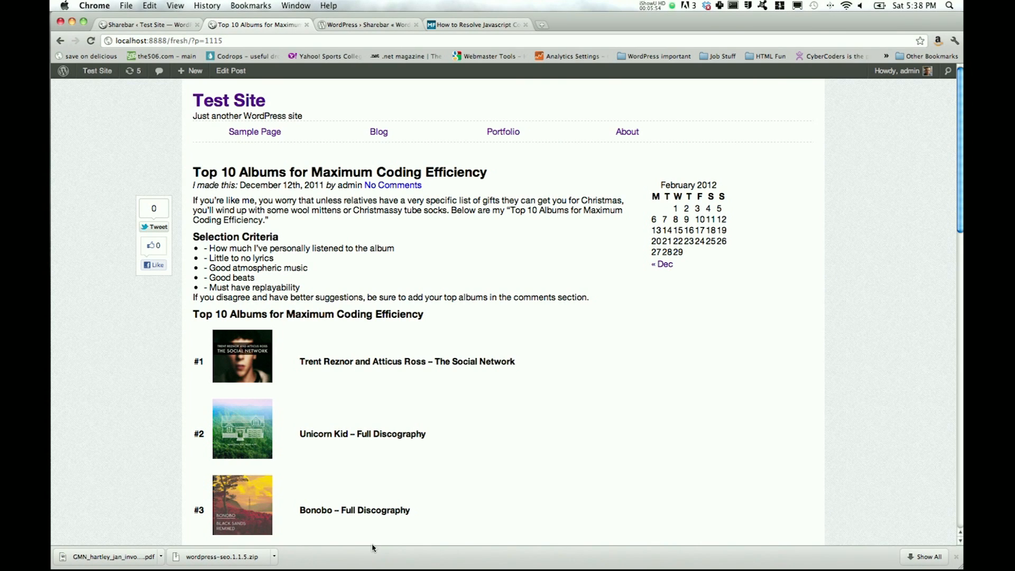
{"action": "left_click", "coordinate": [486, 560]}
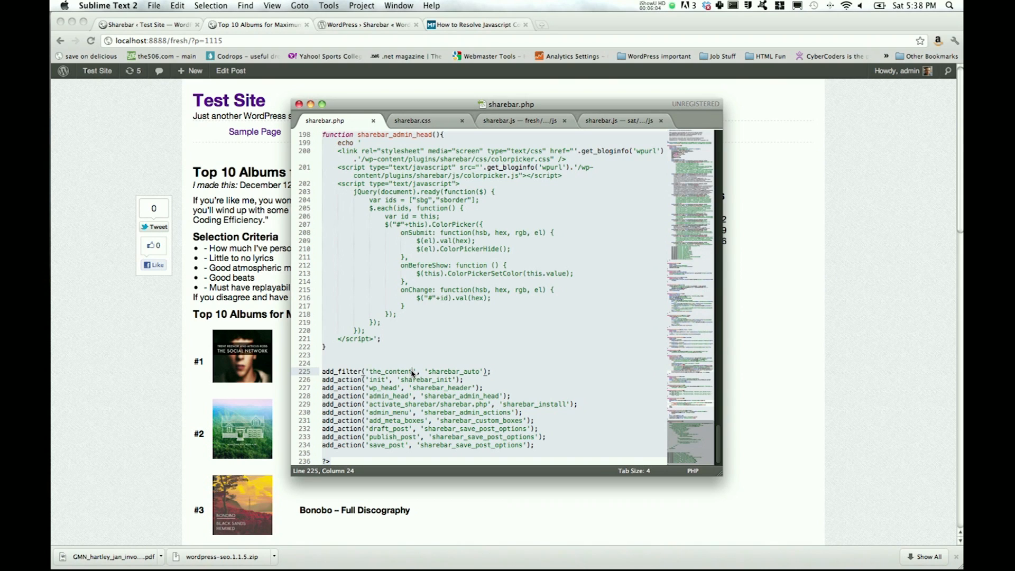
Step: Highlight the post title through the first paragraph to locate where the bar attaches, then return to sharebar.php
{"action": "left_click", "coordinate": [202, 219]}
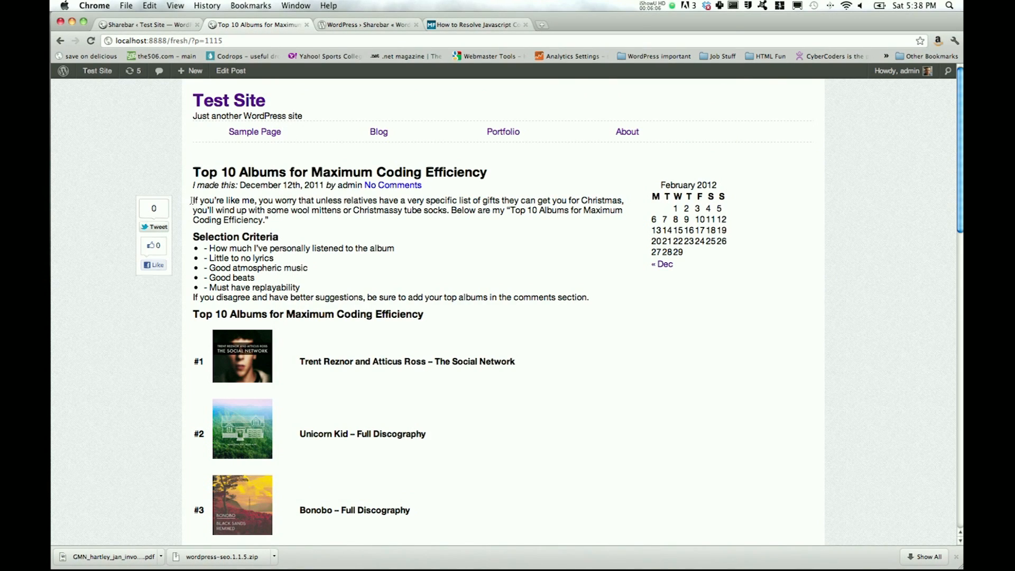
{"action": "left_click_drag", "start_coordinate": [193, 168], "coordinate": [276, 205]}
{"action": "left_click", "coordinate": [278, 205]}
{"action": "left_click_drag", "start_coordinate": [192, 166], "coordinate": [240, 202]}
{"action": "left_click", "coordinate": [277, 201]}
{"action": "mouse_move", "coordinate": [429, 570]}
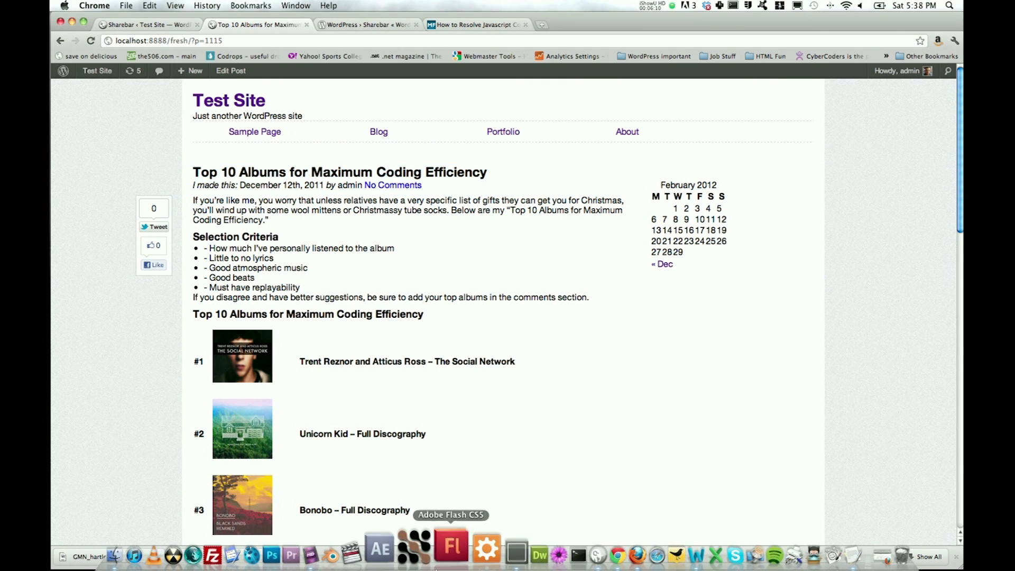
{"action": "left_click", "coordinate": [487, 556]}
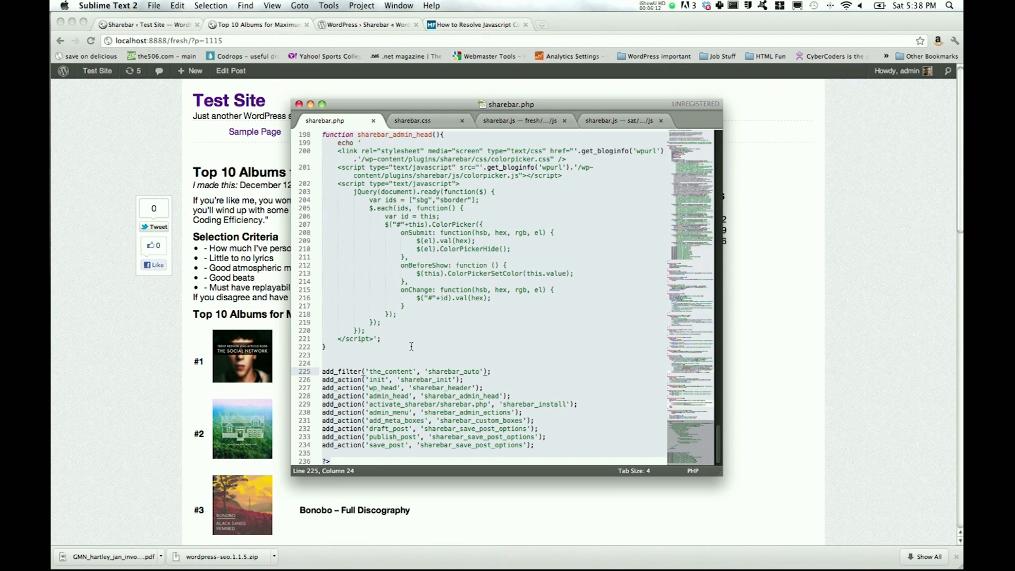
Step: Change the sharebar_auto filter on line 225 from the_content to the_title and save sharebar.php
{"action": "key", "text": "BackSpace"}
{"action": "key", "text": "BackSpace"}
{"action": "key", "text": "BackSpace"}
{"action": "type", "text": "title"}
{"action": "key", "text": "cmd+s"}
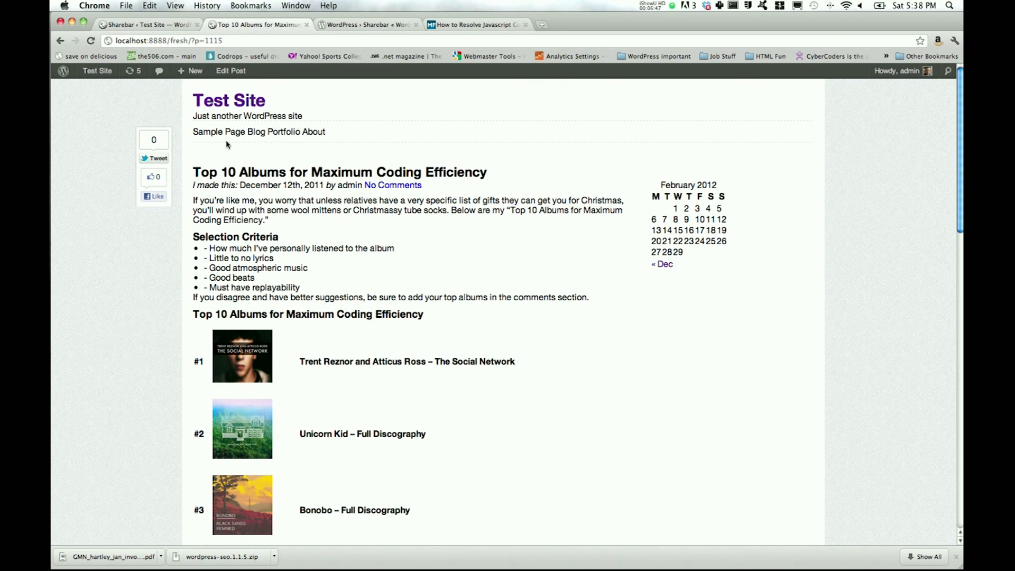
Step: Inspect the Sample Page link's markup, then delete 'title' from the hook name on line 225
{"action": "right_click", "coordinate": [211, 133]}
{"action": "left_click", "coordinate": [238, 163]}
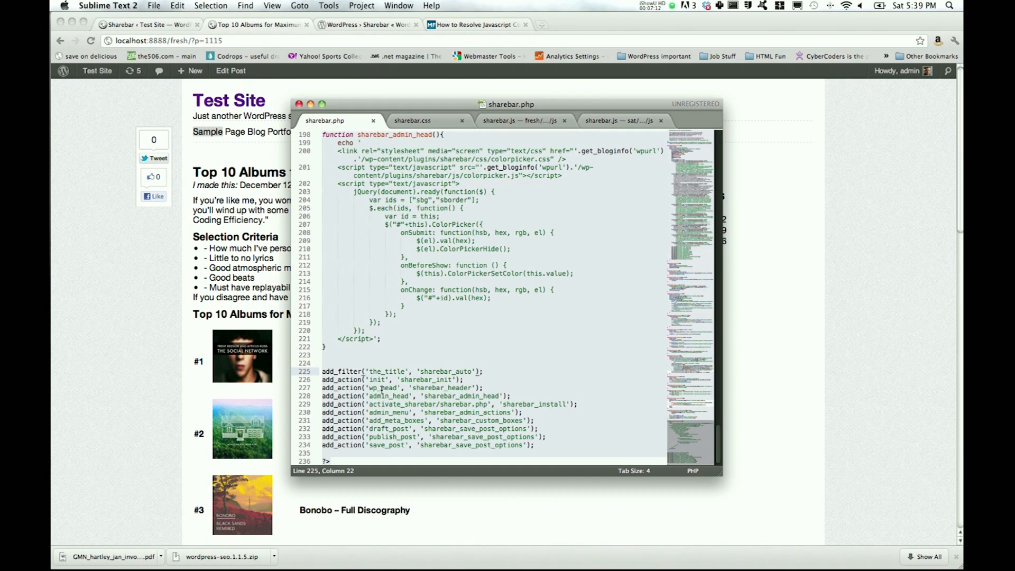
{"action": "key", "text": "BackSpace"}
{"action": "key", "text": "BackSpace"}
{"action": "key", "text": "BackSpace"}
{"action": "key", "text": "BackSpace"}
{"action": "key", "text": "BackSpace"}
{"action": "type", "text": "au"}
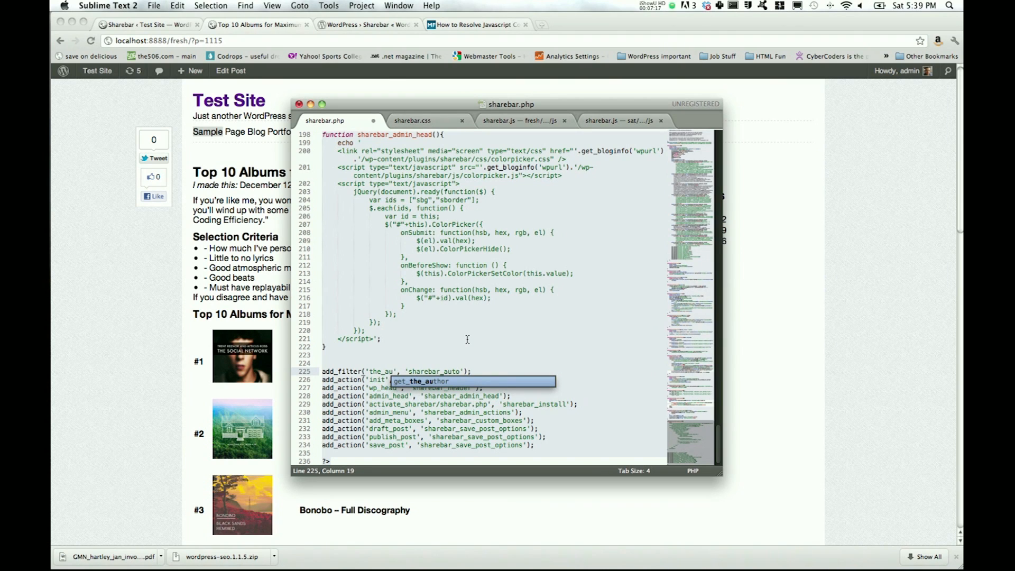
{"action": "type", "text": "thor"}
Step: Save sharebar.php with the sharebar_auto filter hooked to the_author and reload the post to test it
{"action": "key", "text": "cmd+s"}
{"action": "left_click", "coordinate": [159, 345]}
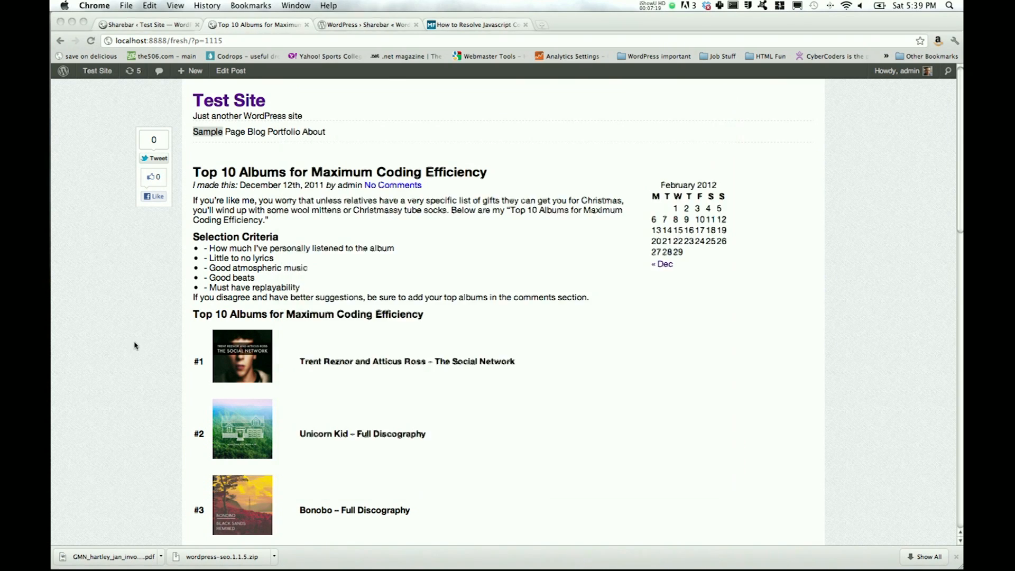
{"action": "key", "text": "cmd+r"}
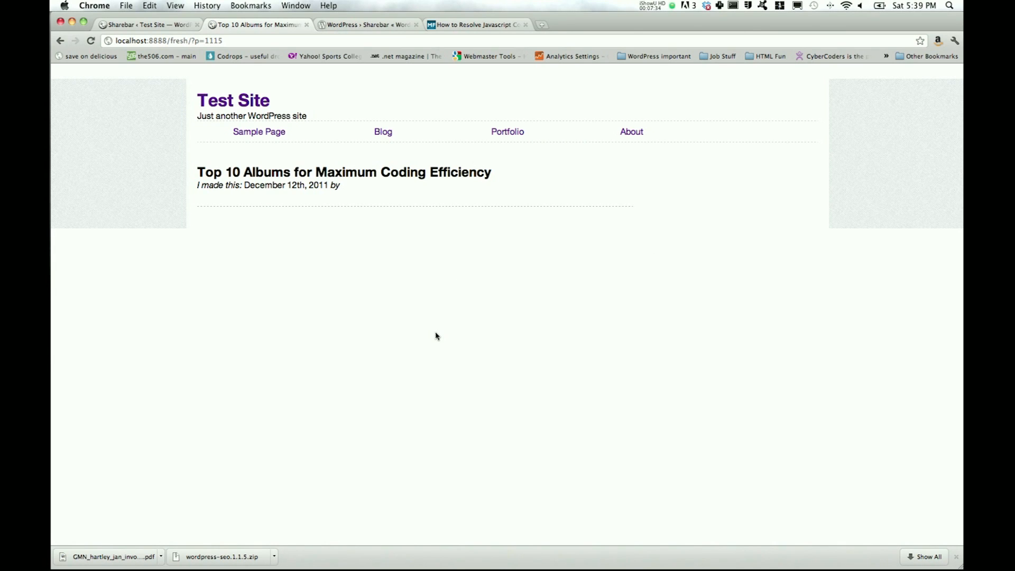
{"action": "key", "text": "super+Tab"}
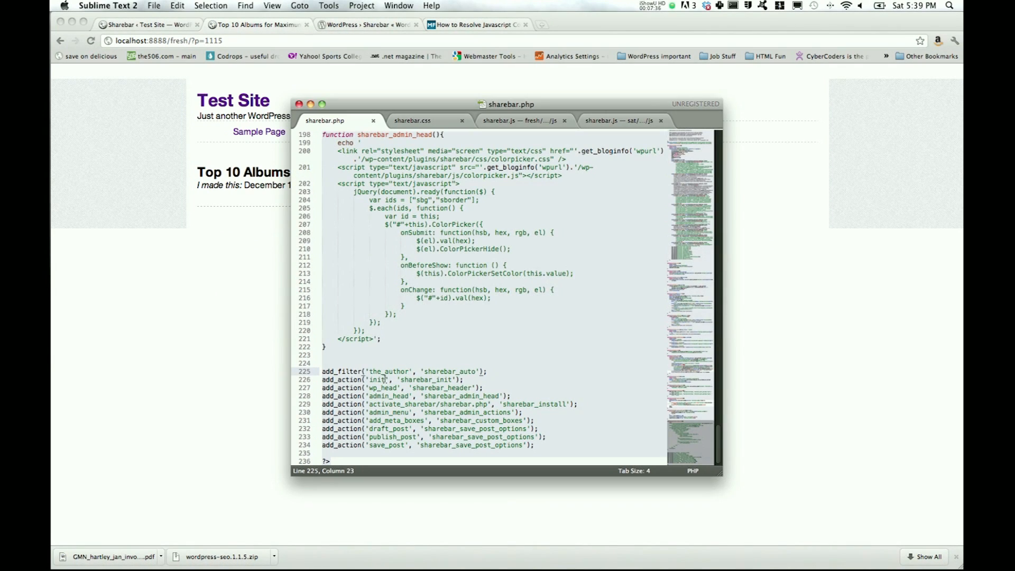
Step: Change the hook to the_time, save, and reload the post so the bar appears by the date December 12th, 2011
{"action": "key", "text": "BackSpace"}
{"action": "key", "text": "BackSpace"}
{"action": "key", "text": "BackSpace"}
{"action": "key", "text": "BackSpace"}
{"action": "key", "text": "BackSpace"}
{"action": "type", "text": "time"}
{"action": "key", "text": "super+s"}
{"action": "left_click", "coordinate": [170, 352]}
{"action": "key", "text": "super+r"}
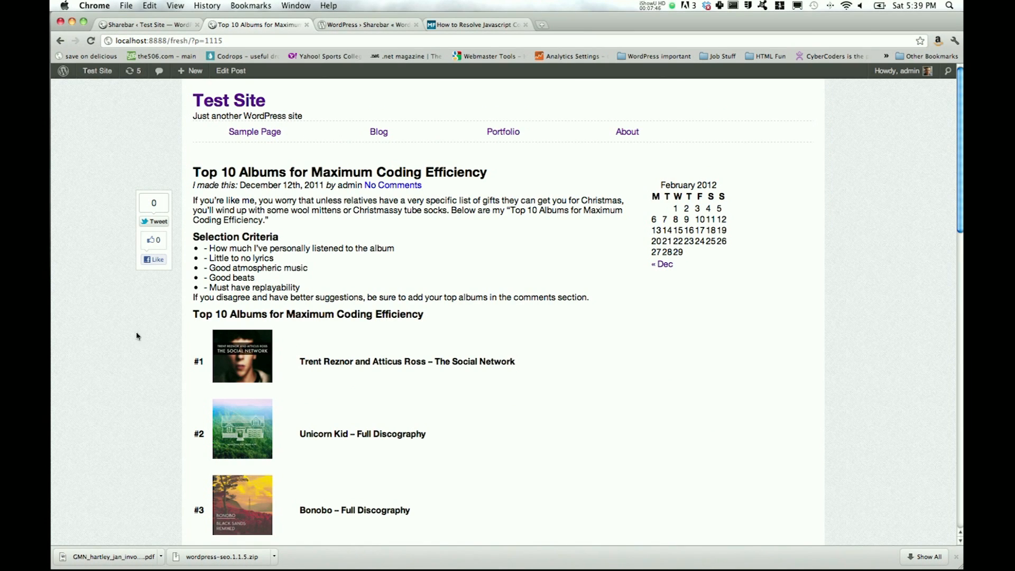
{"action": "left_click_drag", "start_coordinate": [240, 185], "coordinate": [326, 186]}
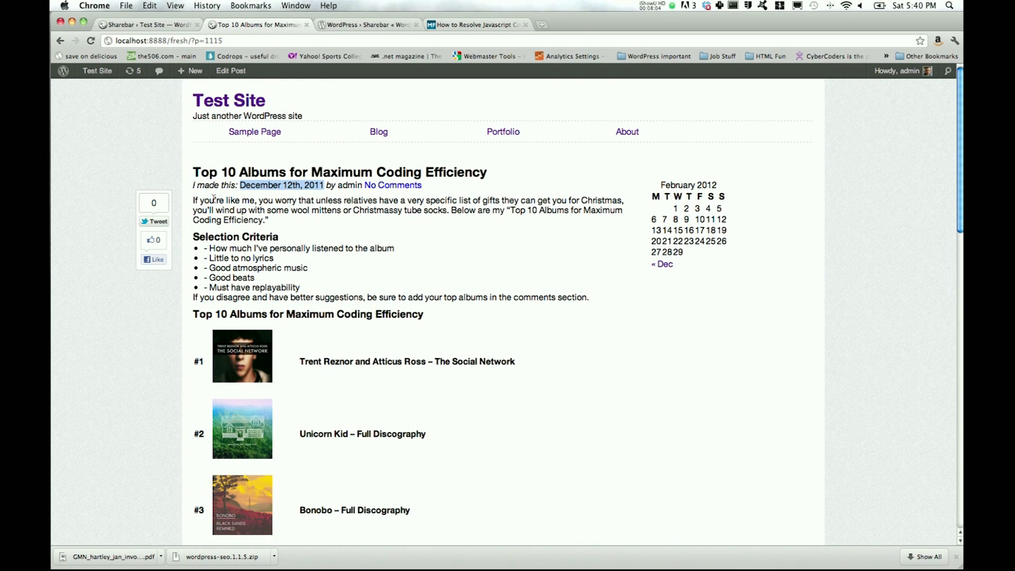
{"action": "mouse_move", "coordinate": [483, 566]}
{"action": "left_click", "coordinate": [483, 548]}
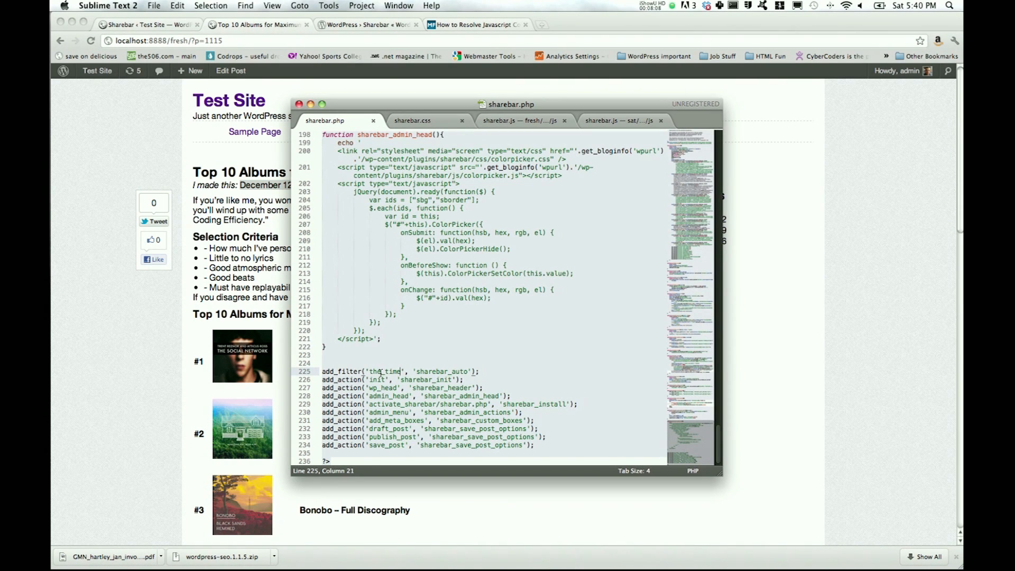
Step: Add top: 100px to the ul#sharebar rule in sharebar.css, save and reload the post to test the offset
{"action": "left_click", "coordinate": [429, 122]}
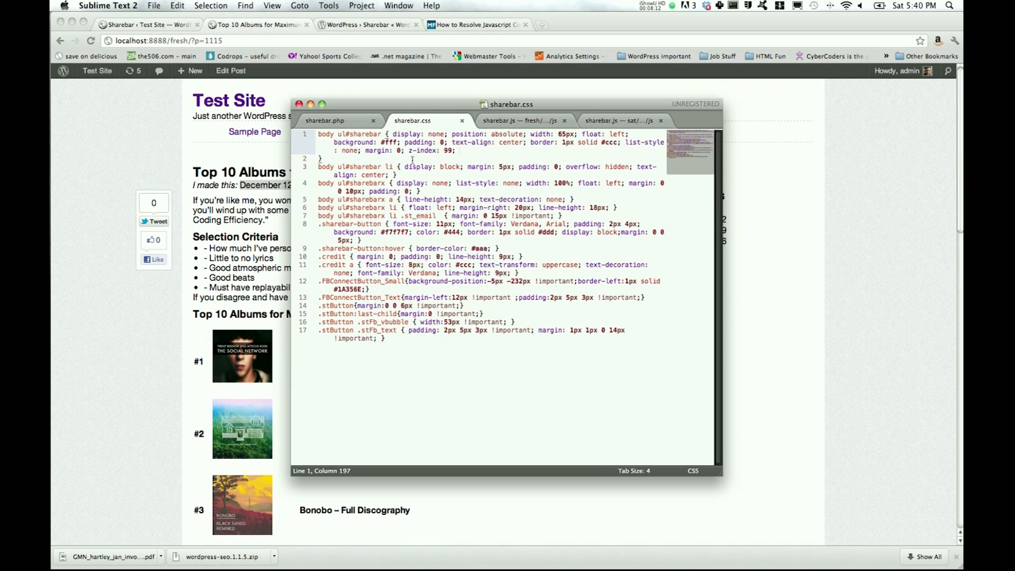
{"action": "type", "text": "top"}
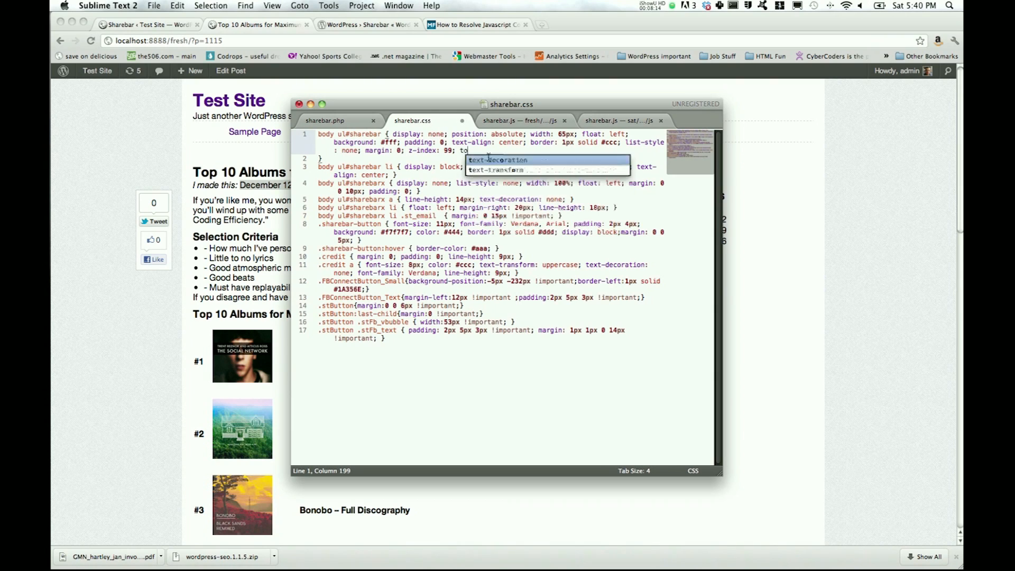
{"action": "key", "text": "Return"}
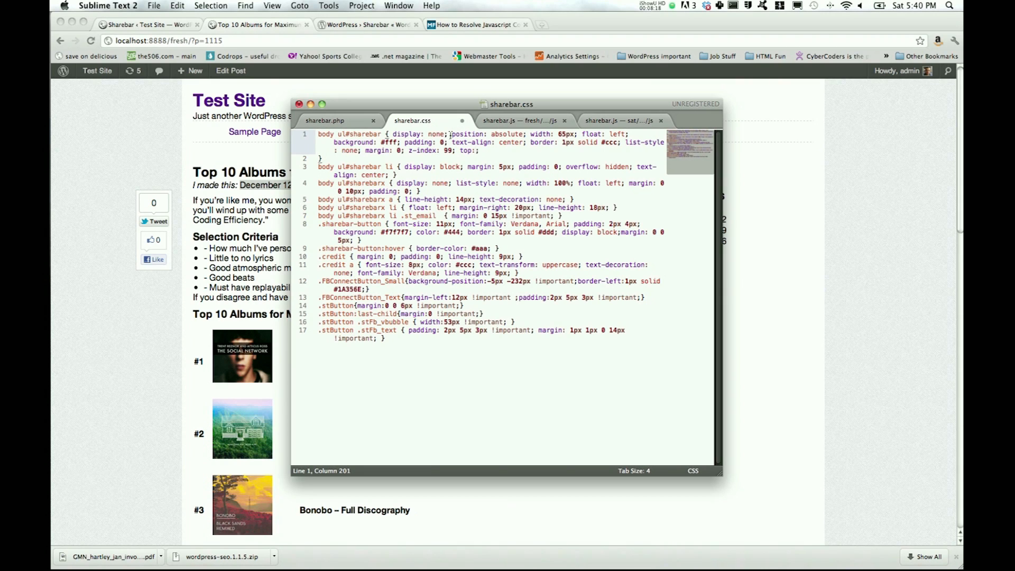
{"action": "left_click_drag", "start_coordinate": [451, 134], "coordinate": [527, 134]}
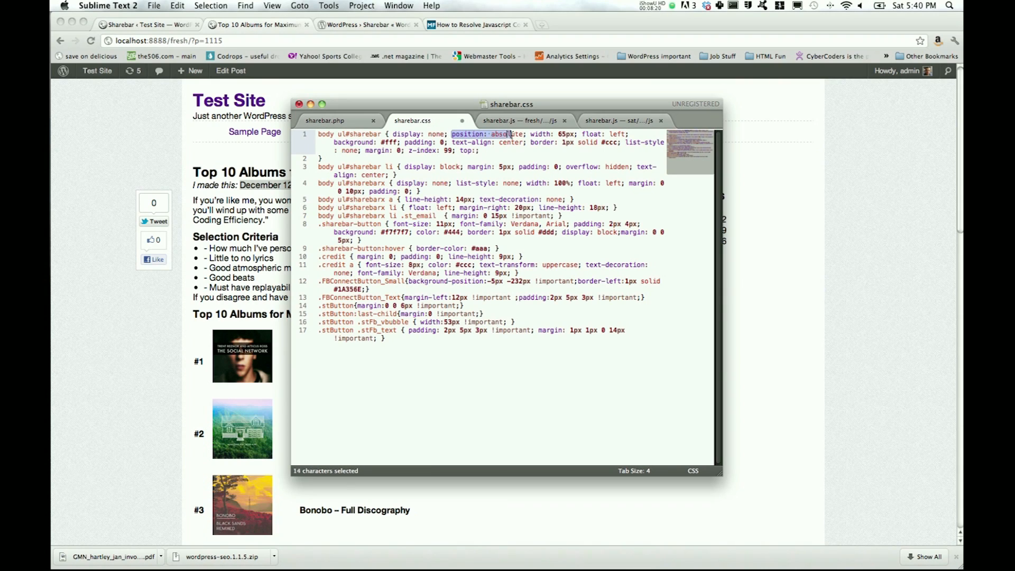
{"action": "left_click", "coordinate": [476, 152]}
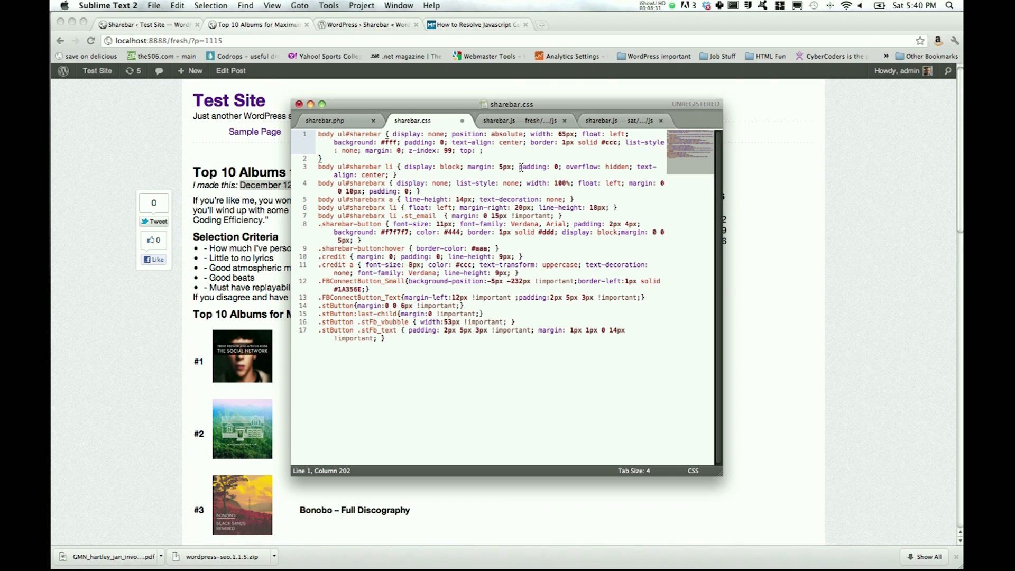
{"action": "type", "text": "100px"}
{"action": "key", "text": "super+s"}
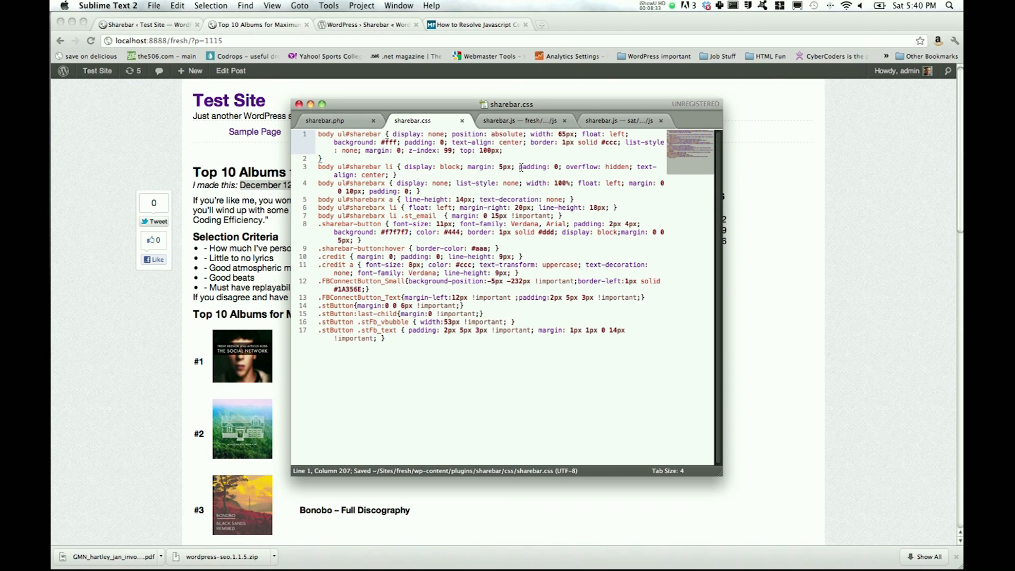
{"action": "left_click", "coordinate": [87, 216]}
{"action": "key", "text": "super+r"}
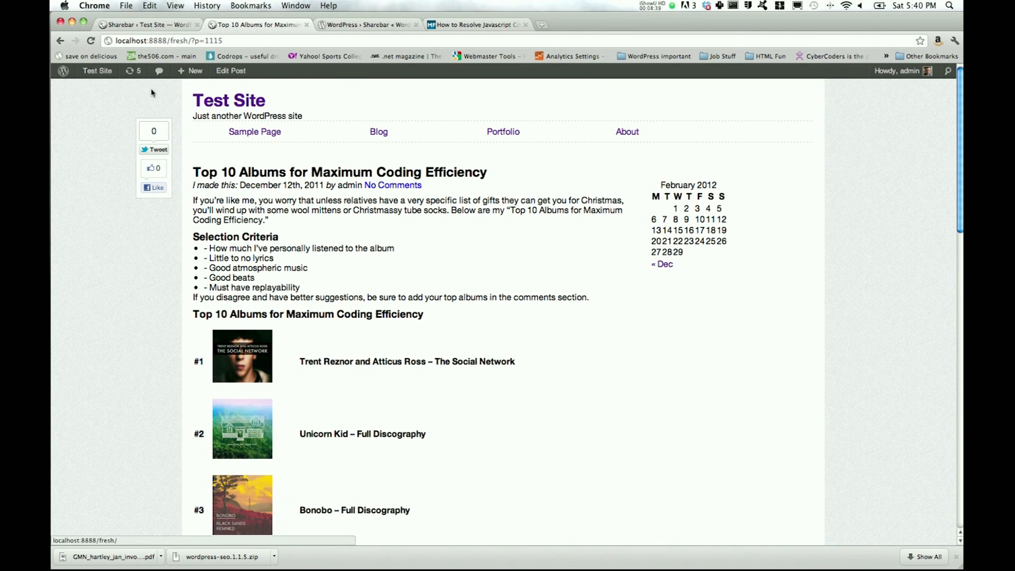
Step: Raise the offset to top: 700px, save and reload so the bar moves down beside the album list
{"action": "key", "text": "super+Tab"}
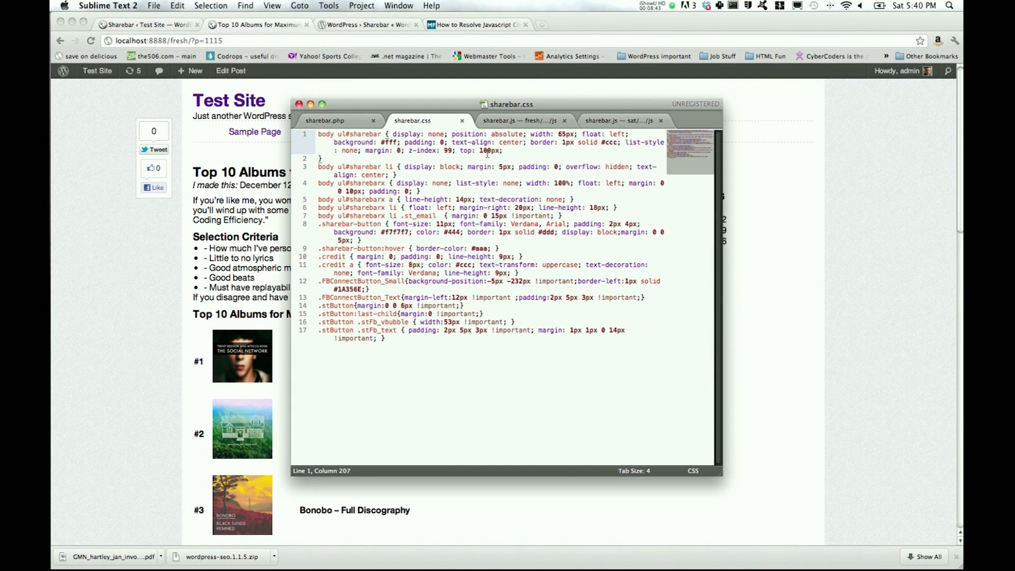
{"action": "left_click", "coordinate": [485, 150]}
{"action": "type", "text": "5"}
{"action": "key", "text": "ctrl+s"}
{"action": "left_click", "coordinate": [132, 316]}
{"action": "key", "text": "ctrl+r"}
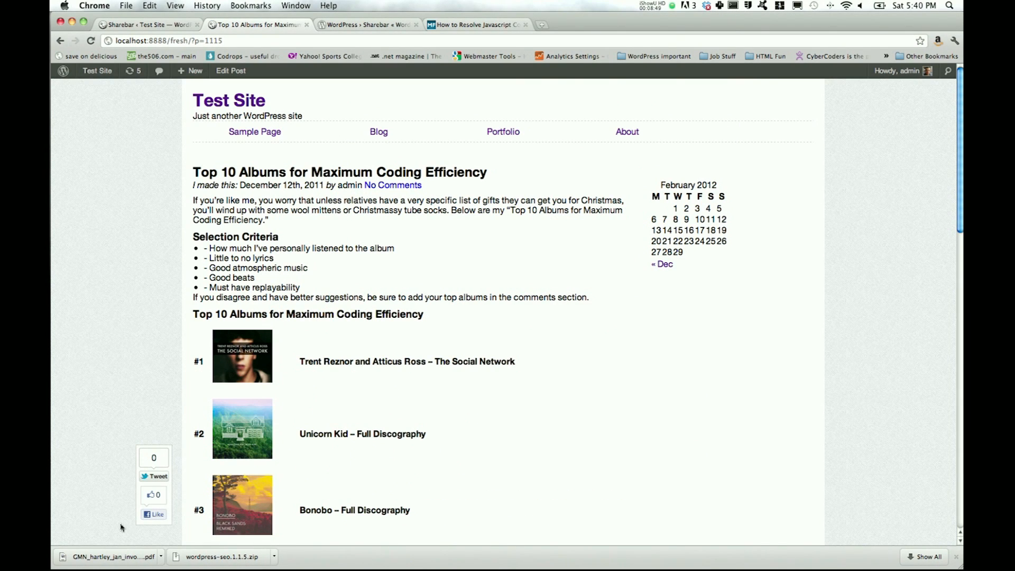
{"action": "key", "text": "super+Tab"}
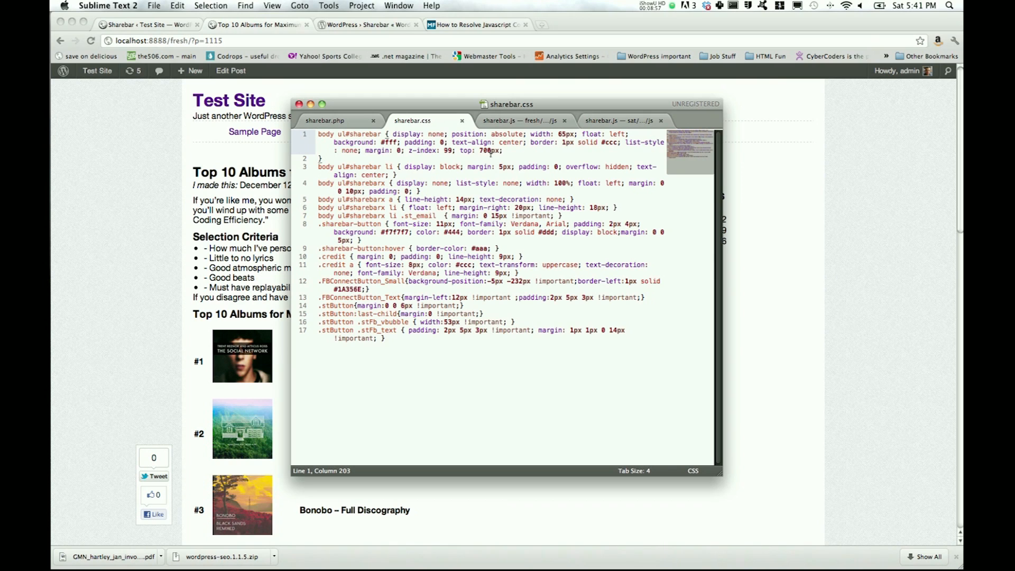
{"action": "left_click_drag", "start_coordinate": [458, 151], "coordinate": [514, 152]}
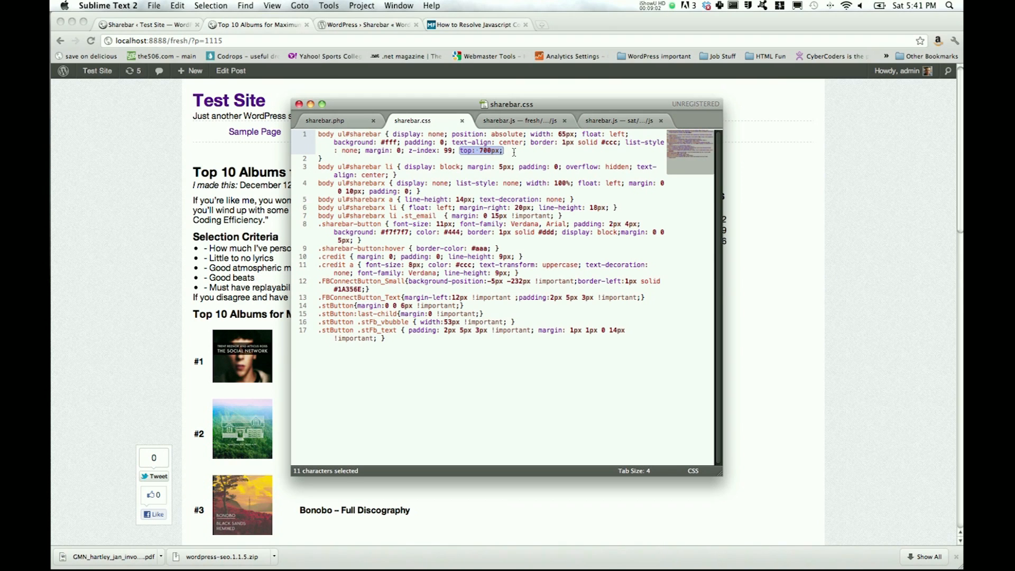
Step: Delete the top: 700px declaration from sharebar.css and hook sharebar_auto to the_content in sharebar.php, saving both
{"action": "key", "text": "BackSpace"}
{"action": "key", "text": "super+s"}
{"action": "key", "text": "super+alt+Left"}
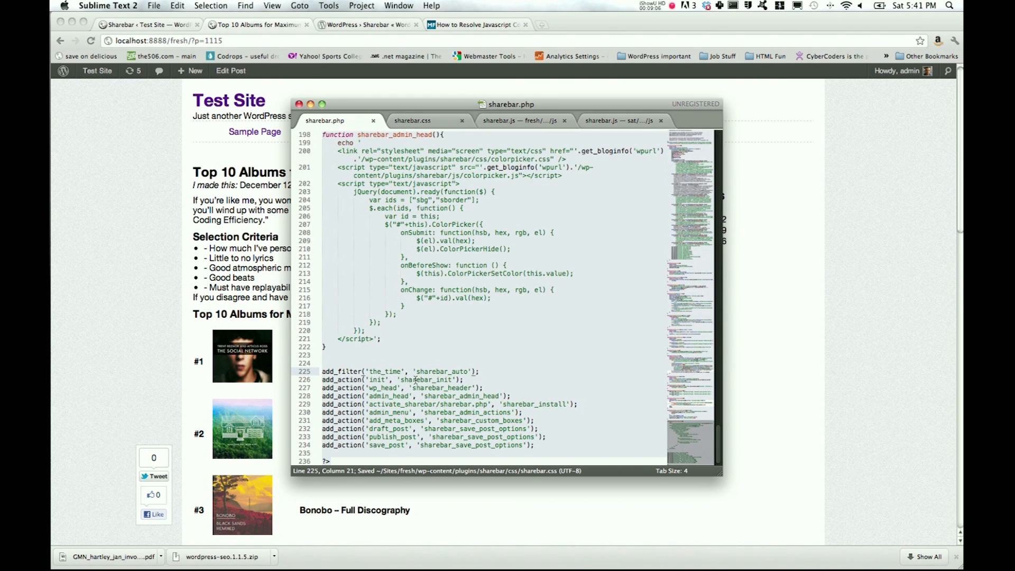
{"action": "key", "text": "BackSpace"}
{"action": "key", "text": "BackSpace"}
{"action": "key", "text": "BackSpace"}
{"action": "type", "text": "co"}
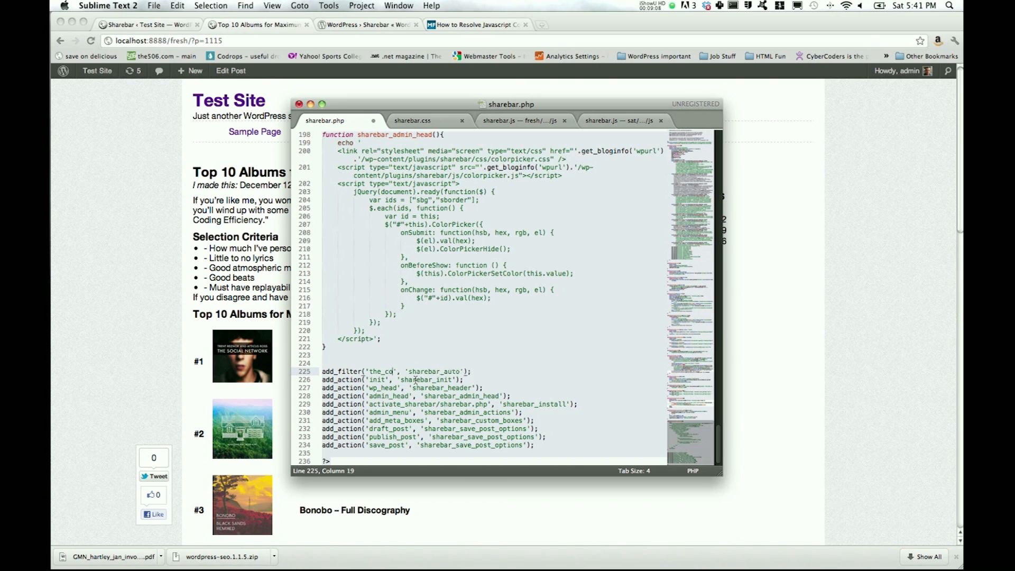
{"action": "type", "text": "ntent"}
{"action": "key", "text": "super+s"}
Step: Reload the post to confirm the bar sits beside the opening paragraph, then show Sharebar's plugin directory page
{"action": "left_click", "coordinate": [92, 347]}
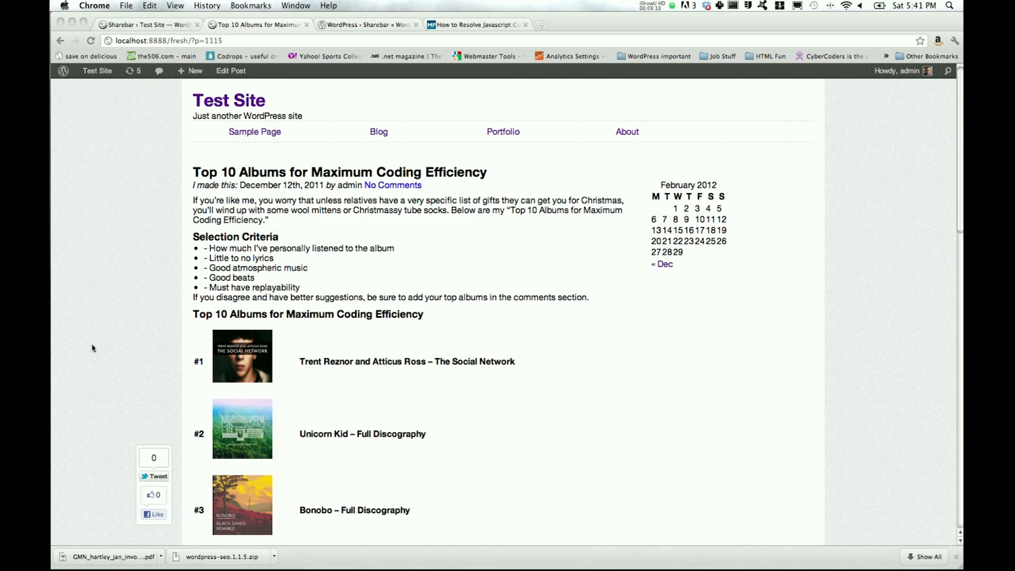
{"action": "key", "text": "super+r"}
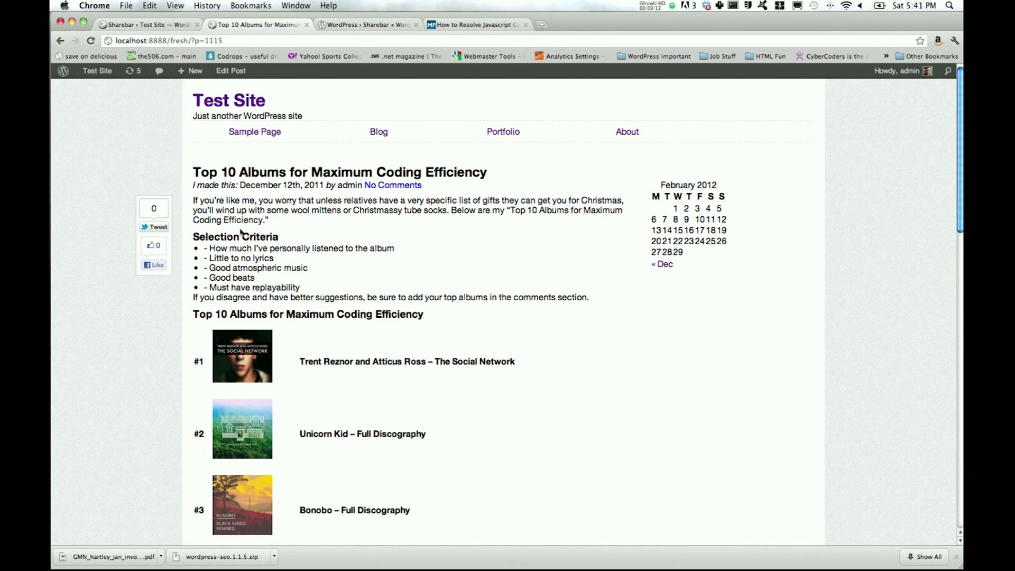
{"action": "left_click_drag", "start_coordinate": [193, 204], "coordinate": [305, 203]}
{"action": "left_click", "coordinate": [219, 209]}
{"action": "left_click", "coordinate": [349, 24]}
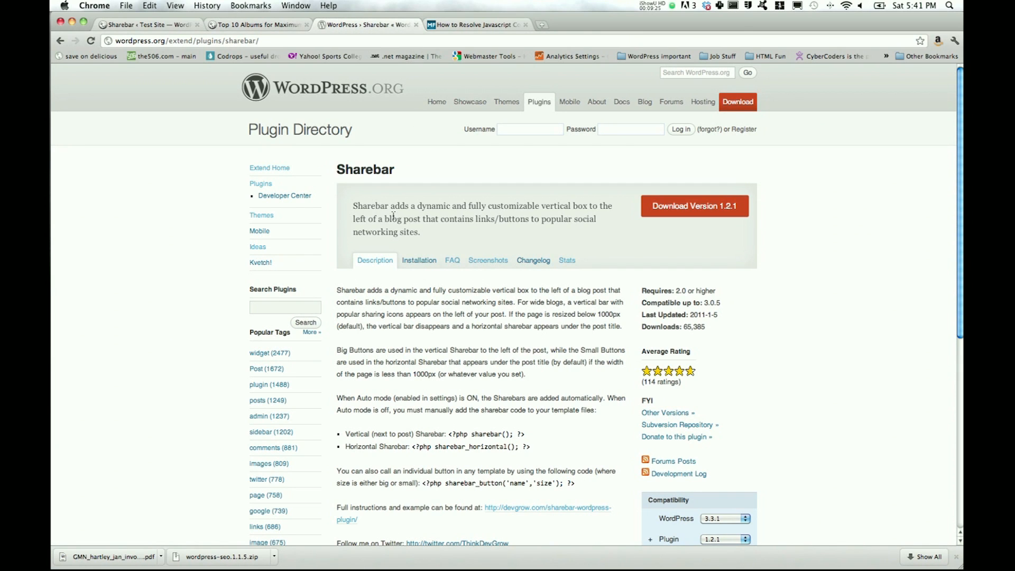
{"action": "left_click", "coordinate": [257, 24]}
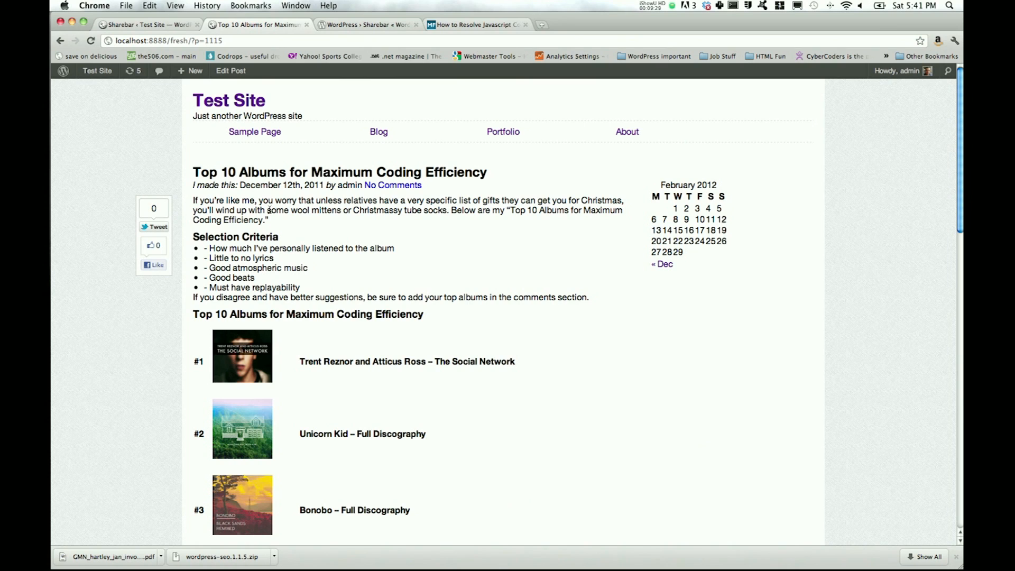
{"action": "left_click", "coordinate": [351, 25]}
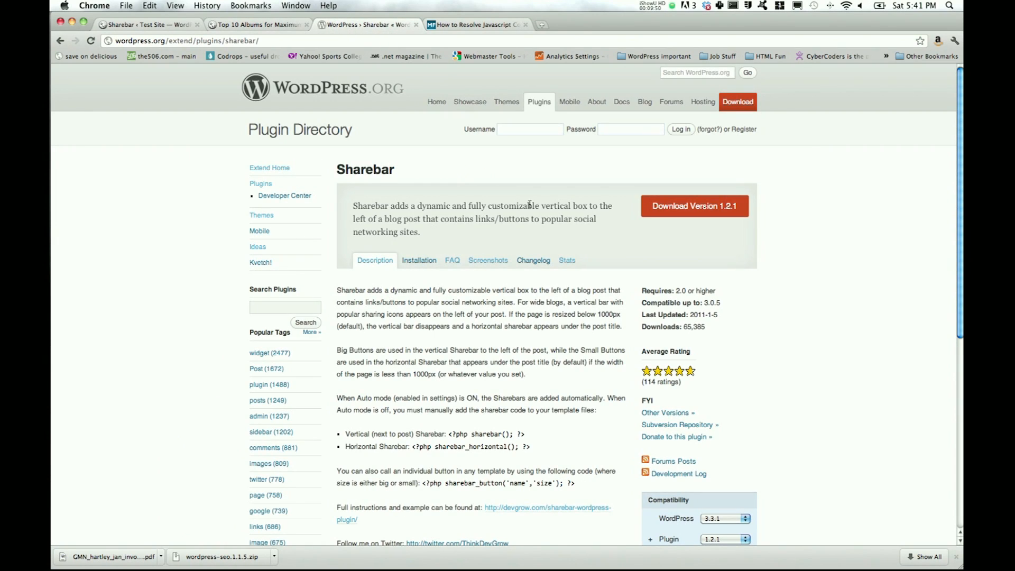
{"action": "left_click", "coordinate": [246, 26]}
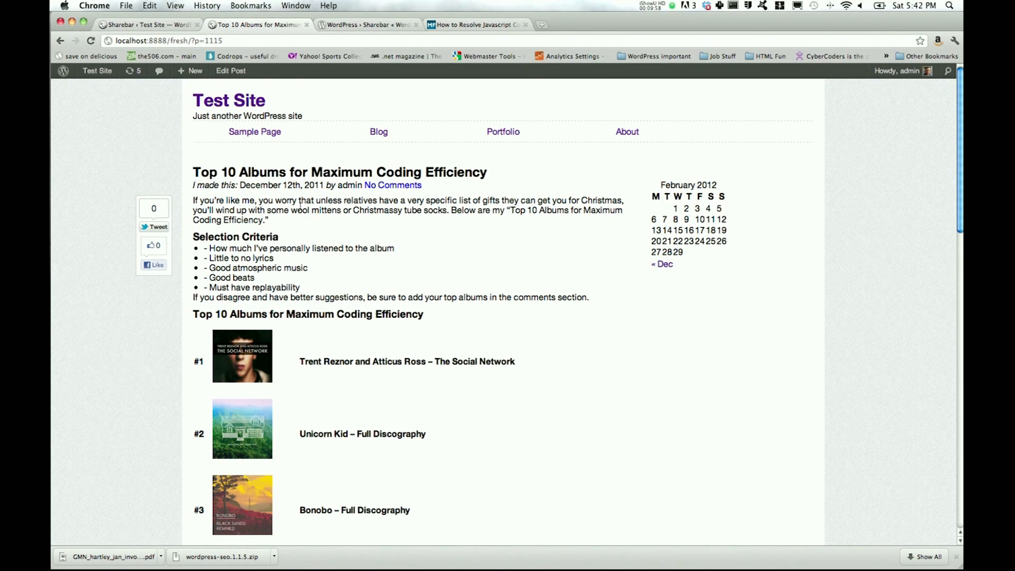
{"action": "left_click", "coordinate": [472, 26]}
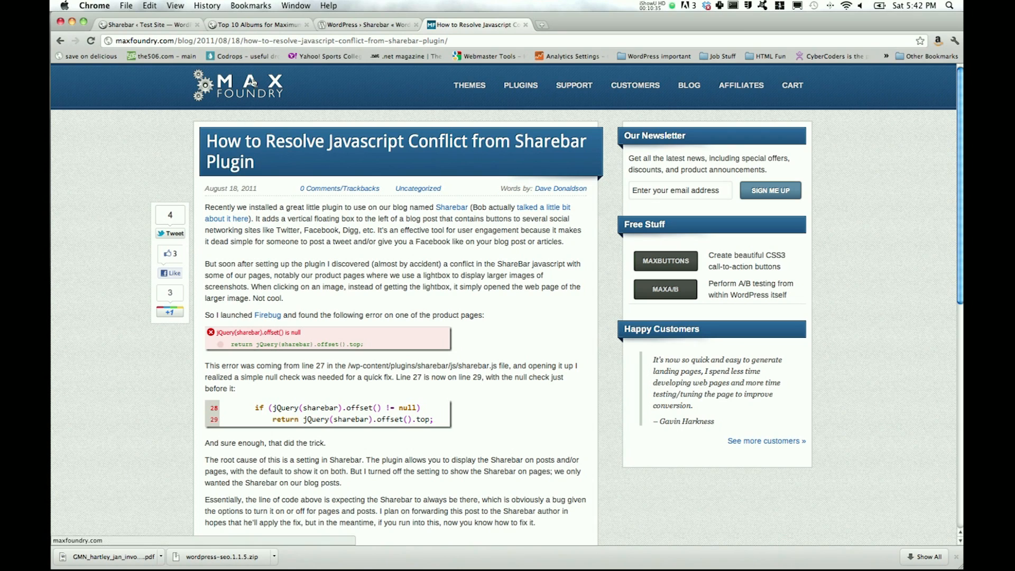
{"action": "left_click", "coordinate": [247, 26]}
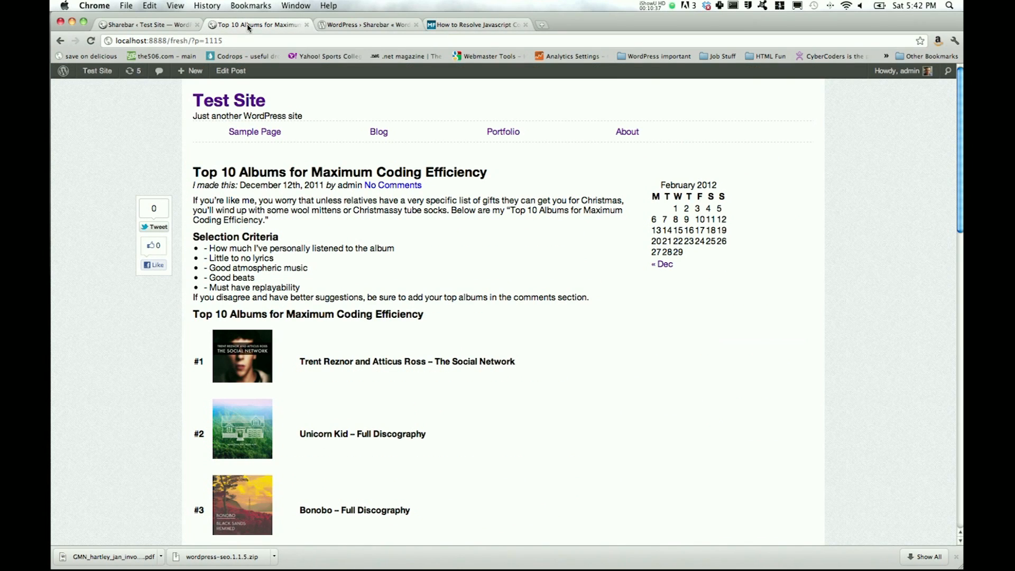